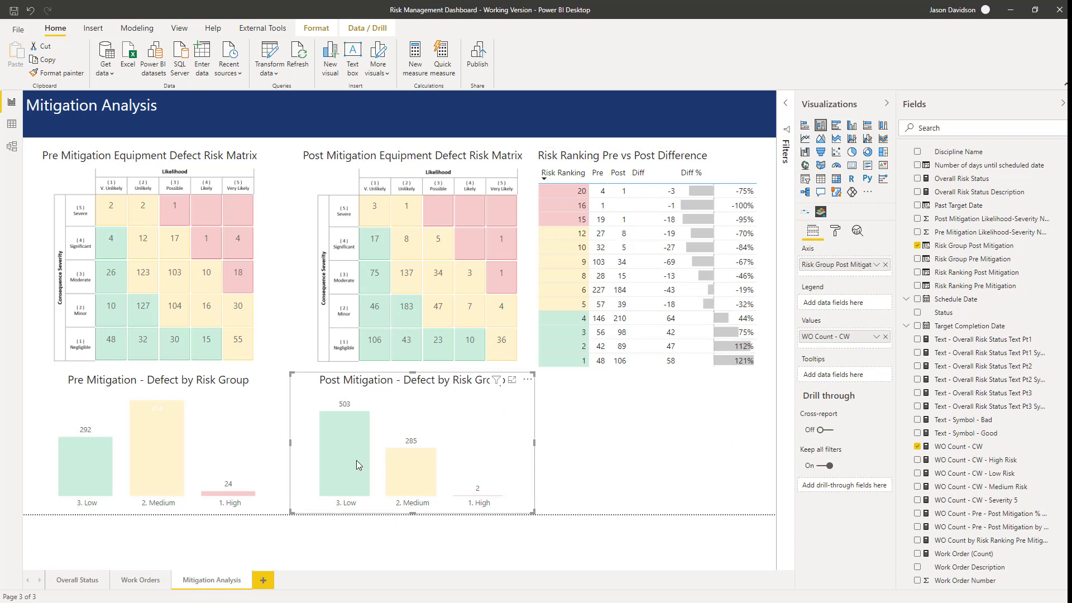
Step: Locate Enter data on the Home ribbon to start a hand-entered table
mouse_move(424, 472)
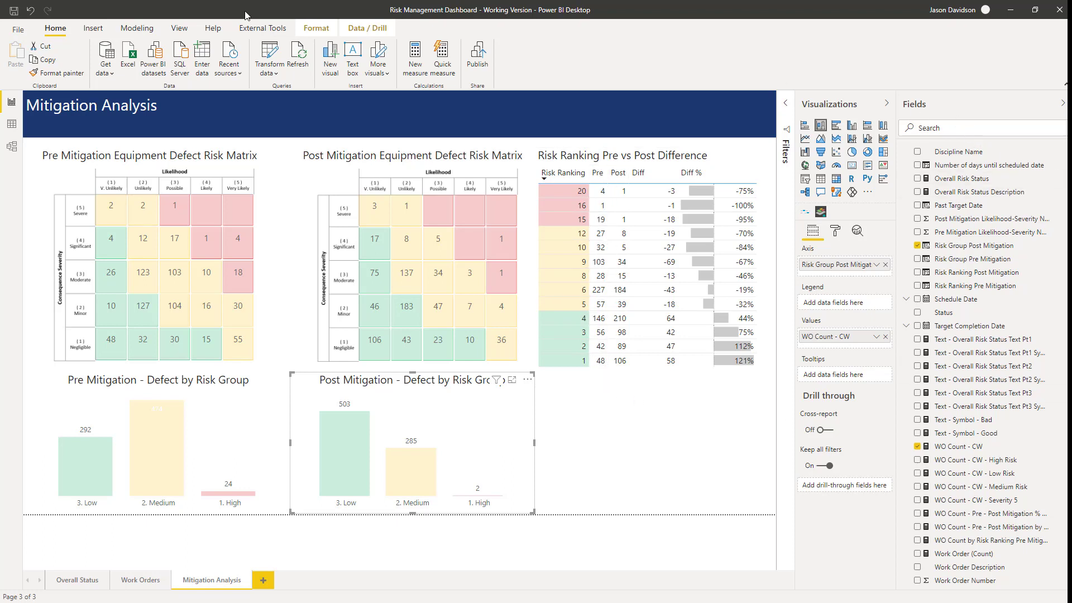
Step: Start a hand-entered table with columns named Risk Group Sort and Risk Group
left_click(199, 58)
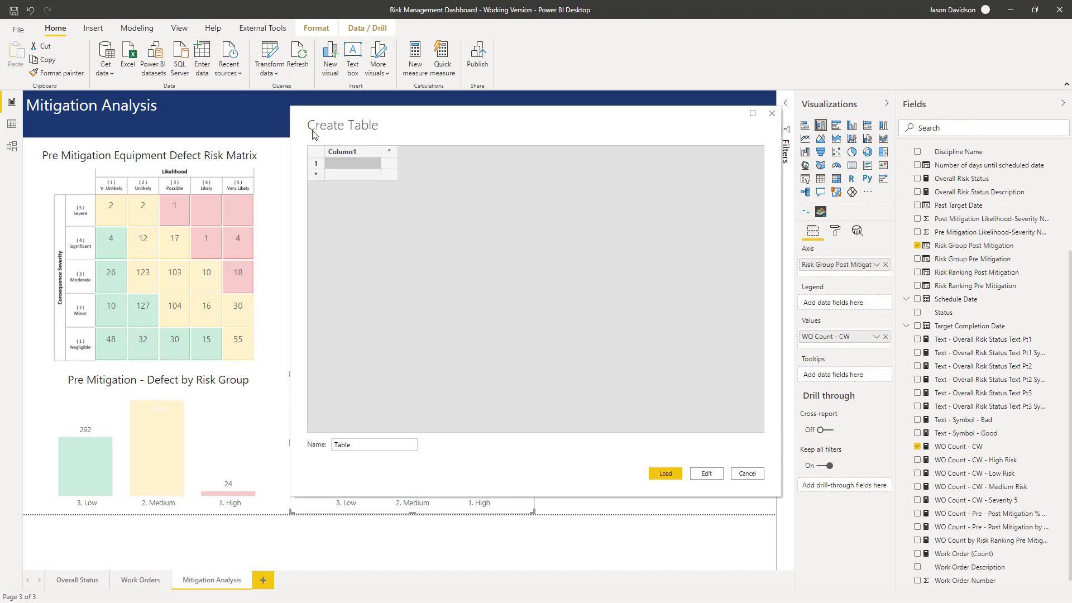
double_click(354, 157)
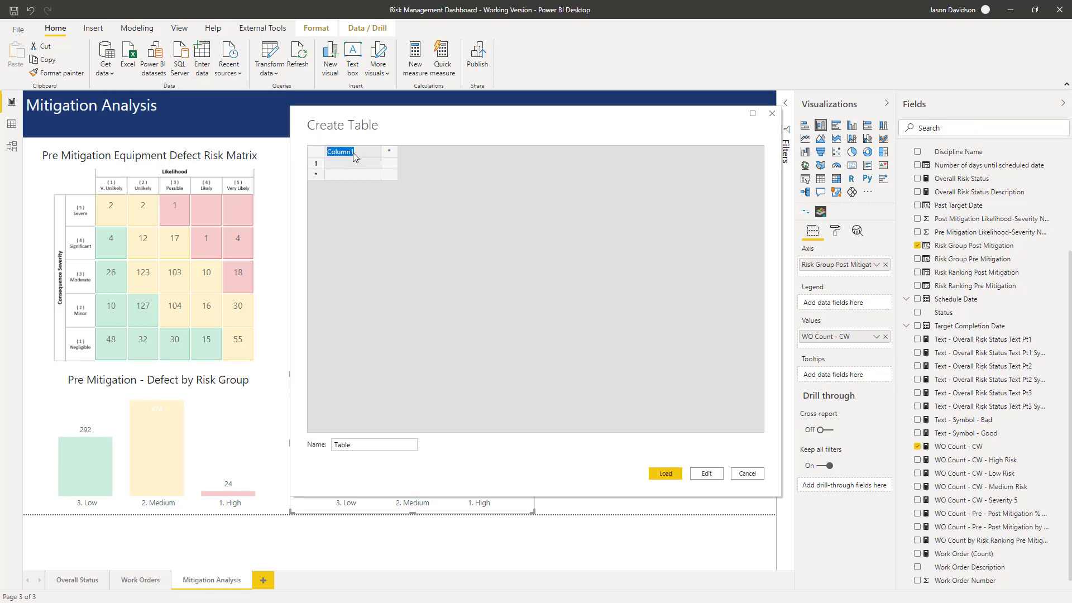
type("Risk Group Sort")
left_click(389, 152)
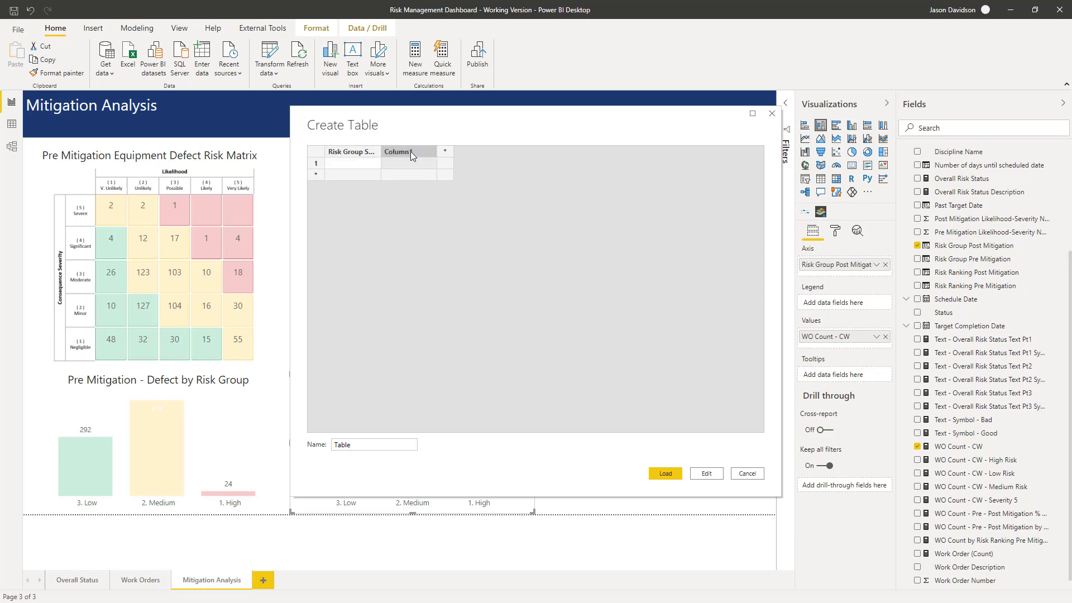
type("Risk Group")
key("Return")
Step: Enter the rows 1 / 1. High, 2 / 2. Medium and 3 / 3. Low
key("Left")
type("1")
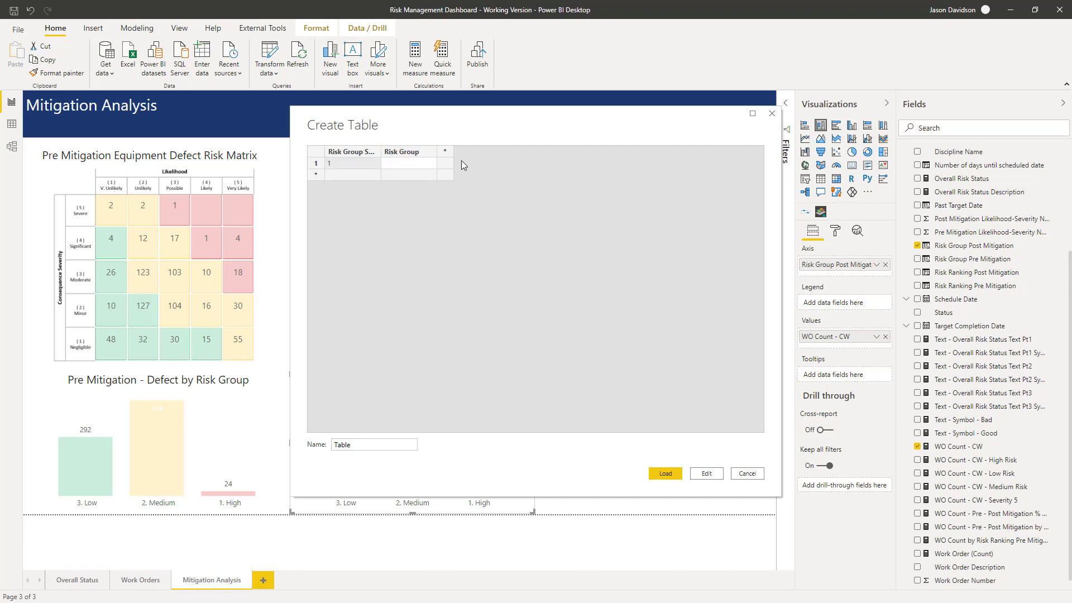
type("1")
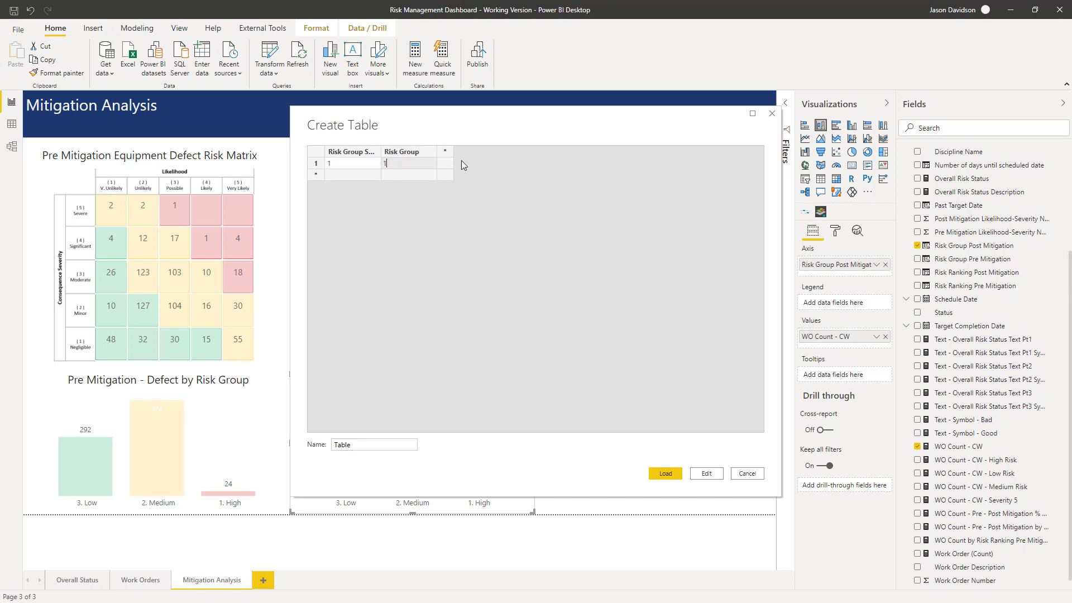
type(". High")
key("Tab")
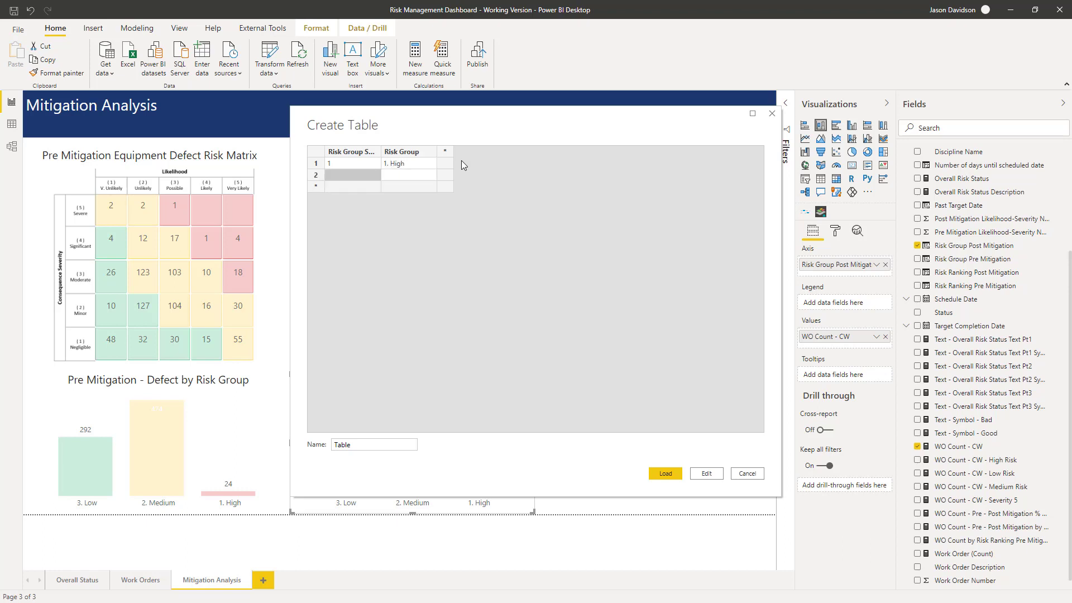
type("2")
key("Tab")
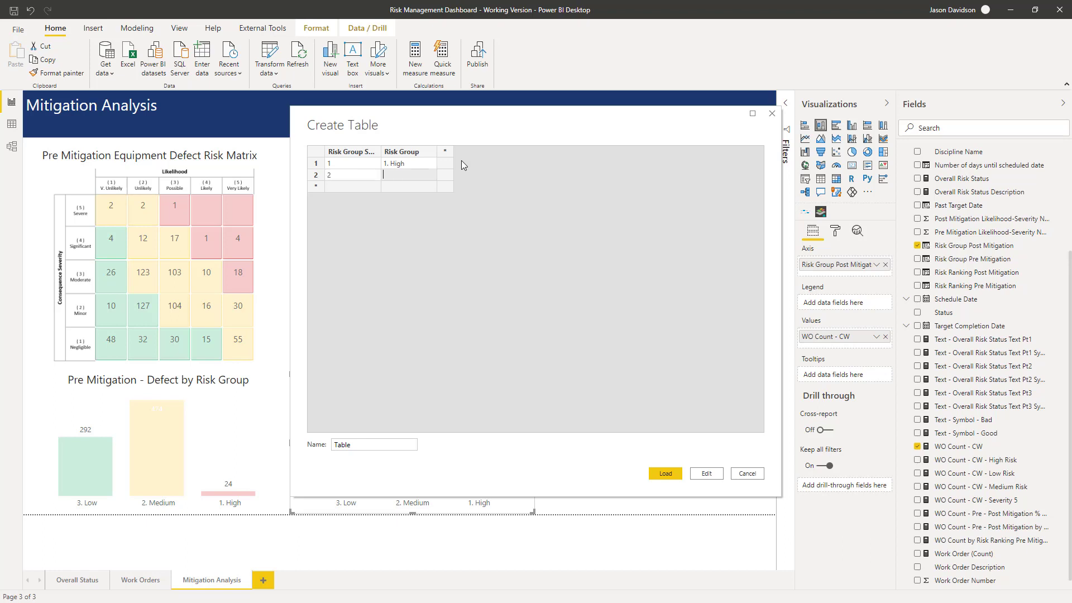
type("2. Medium")
key("Tab")
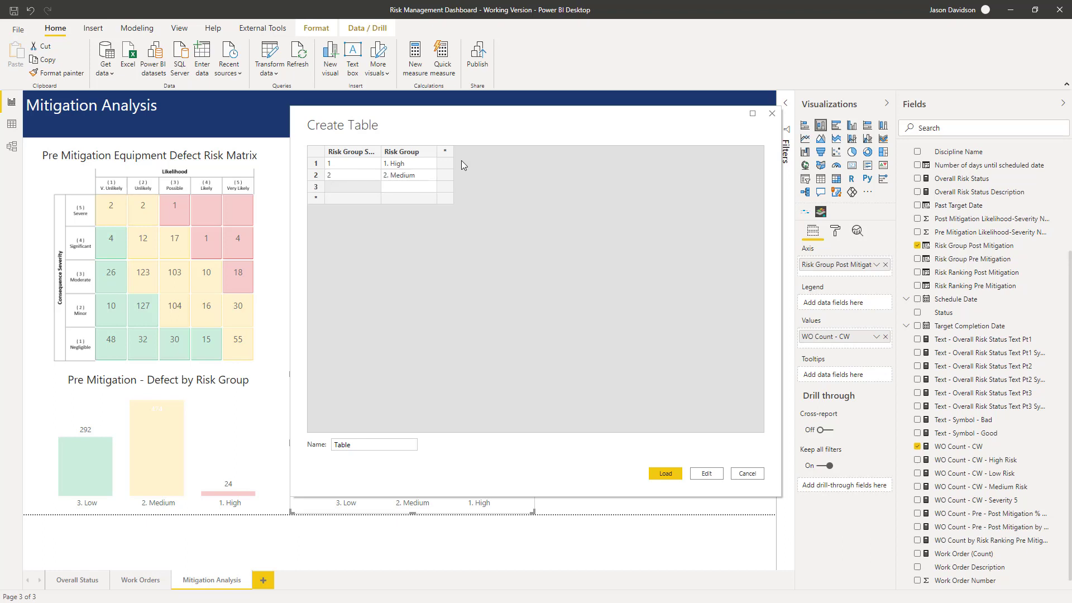
type("3")
key("Tab")
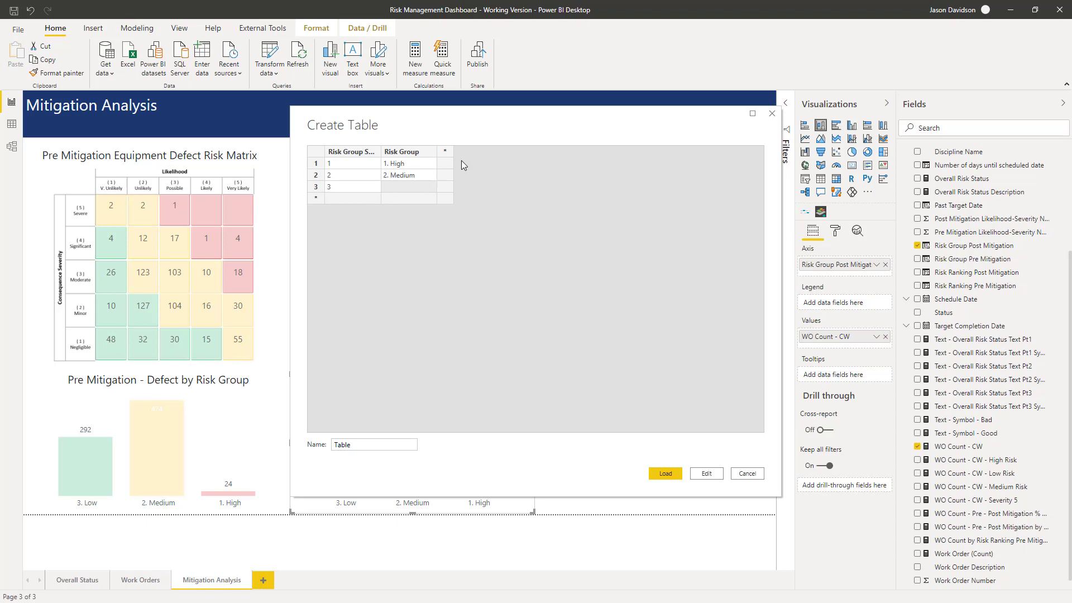
type("3. Low")
Step: Name the table Risk Groups and load it into the model
double_click(354, 445)
type("Risk Groups")
left_click(667, 473)
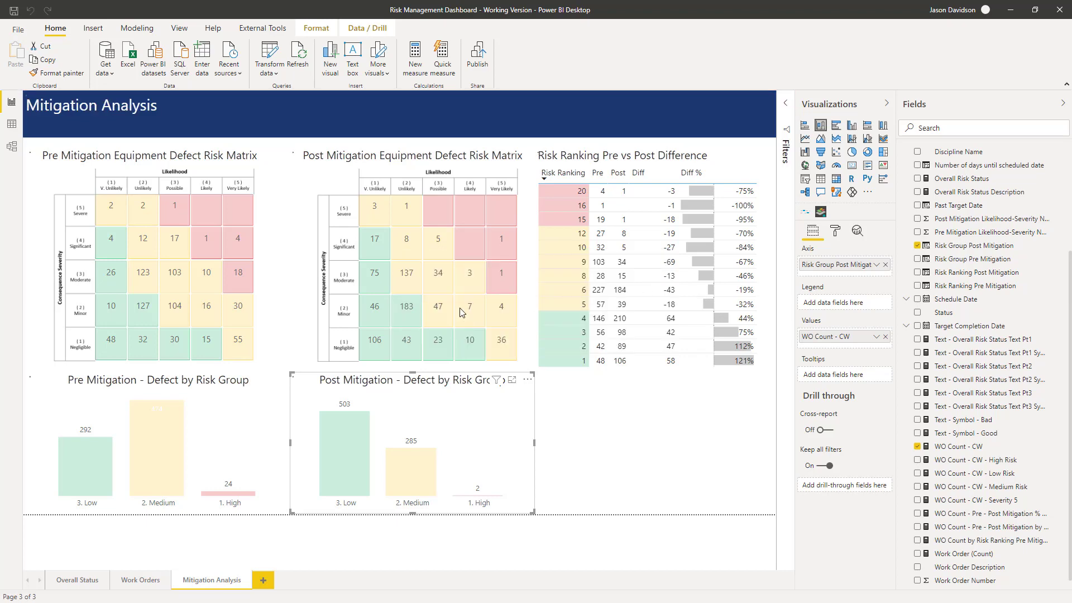
Step: In Model view, relate Risk Group to Risk Group Post Mitigation and Risk Group Pre Mitigation
left_click(12, 146)
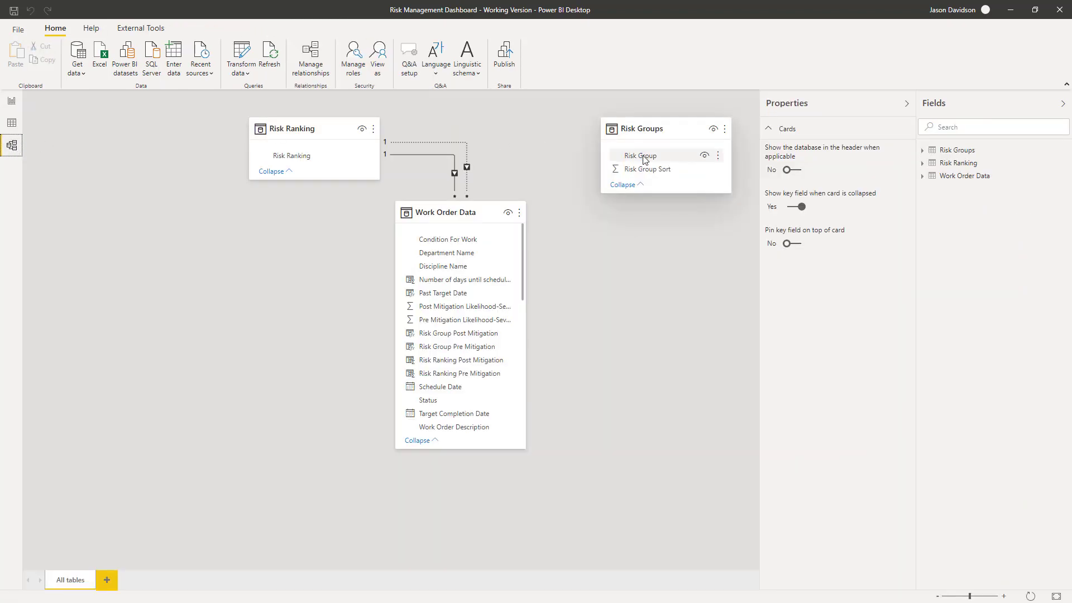
left_click_drag(651, 127, 647, 292)
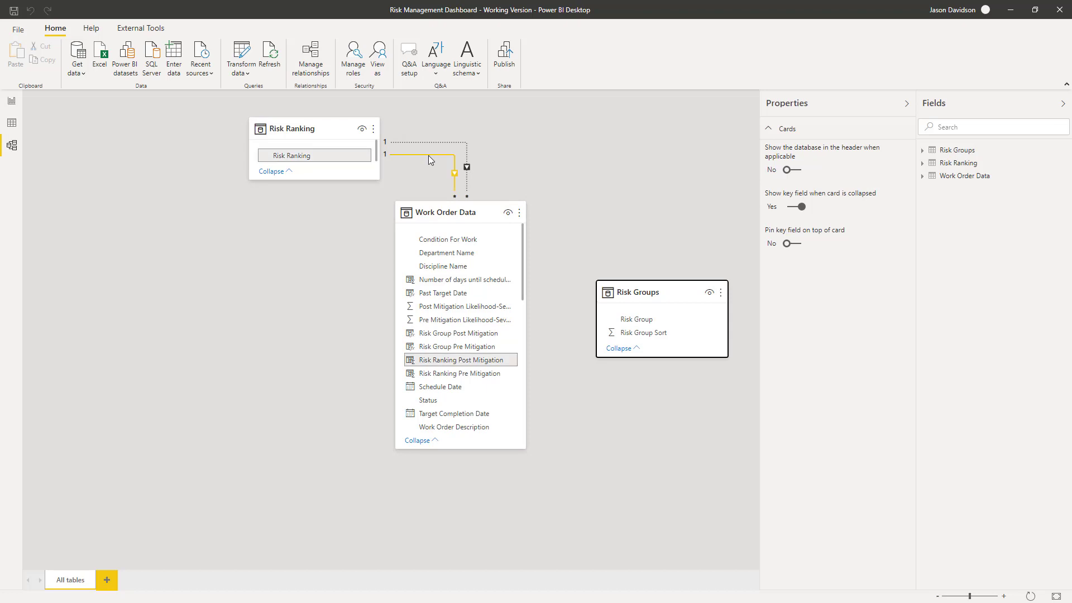
key("Tab")
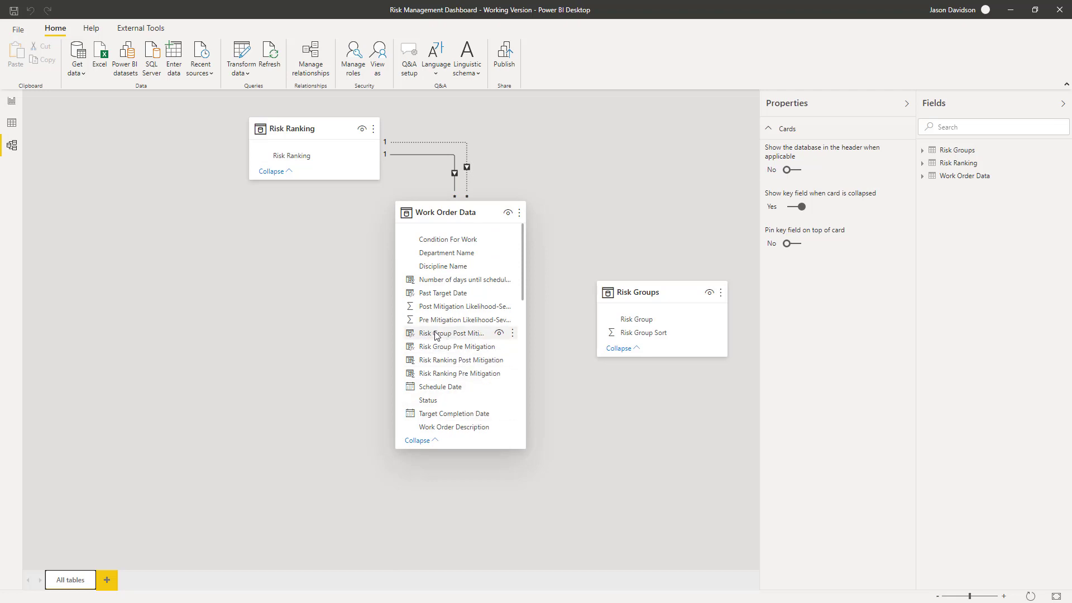
left_click_drag(436, 335, 643, 323)
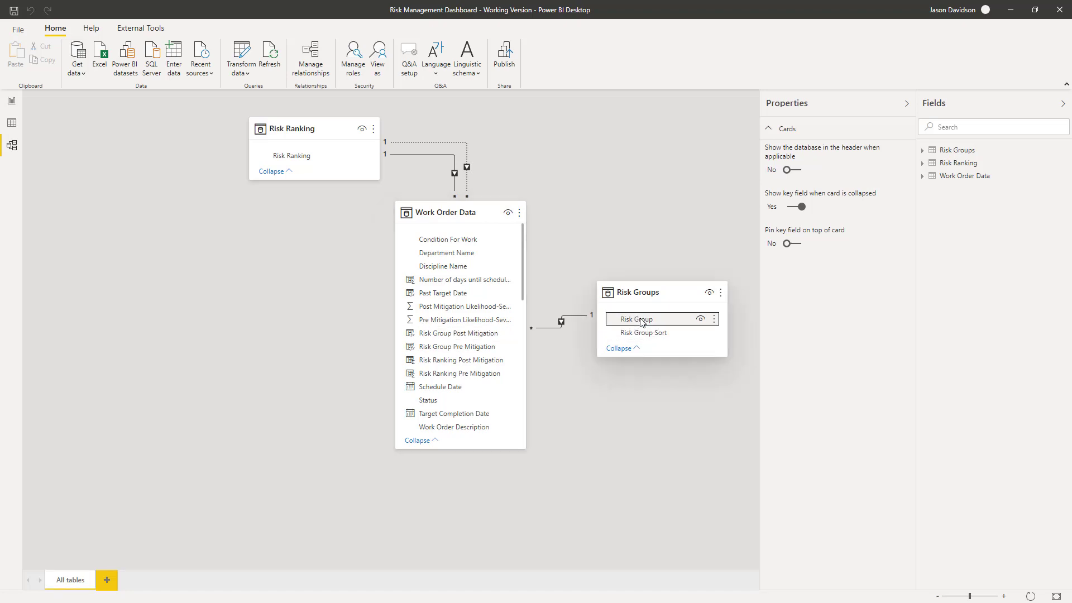
left_click_drag(643, 323, 468, 352)
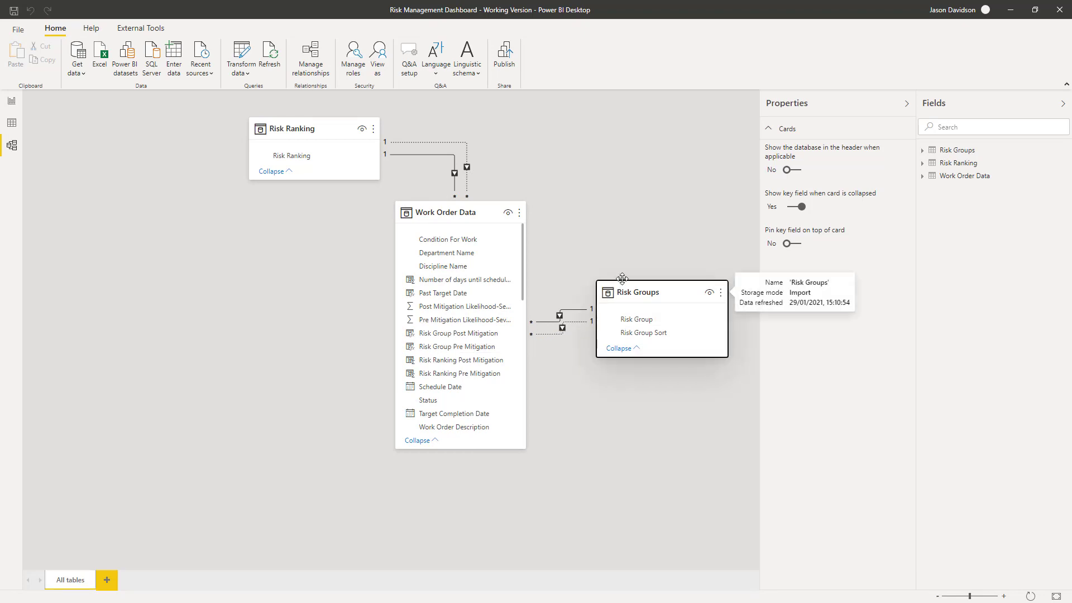
left_click_drag(642, 292, 638, 212)
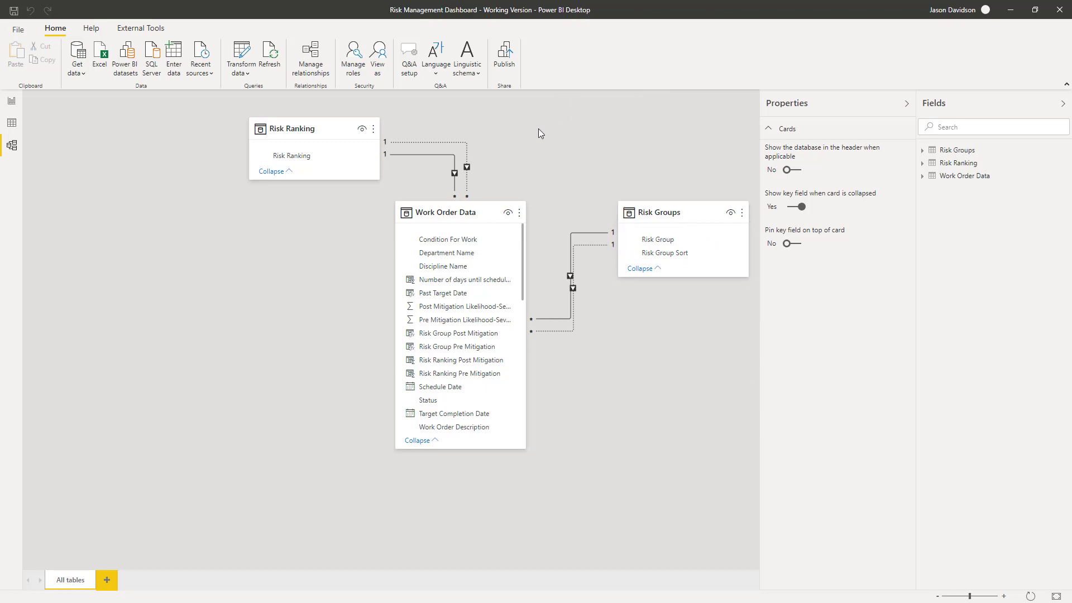
left_click(12, 101)
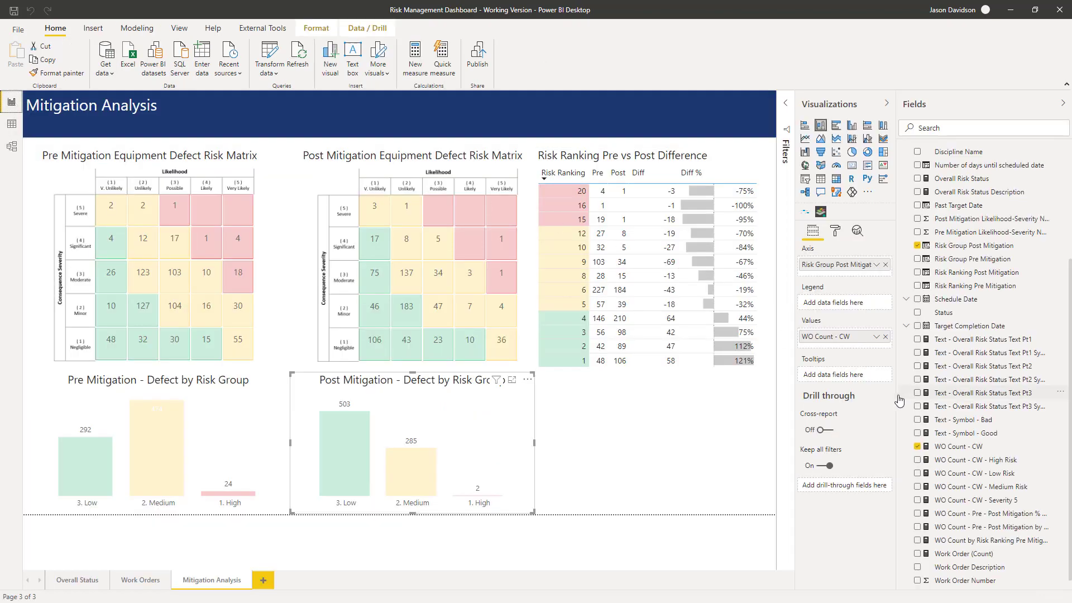
Step: Copy and paste the Risk Ranking Pre vs Post Difference table, placing the copy below it
left_click_drag(896, 400, 892, 400)
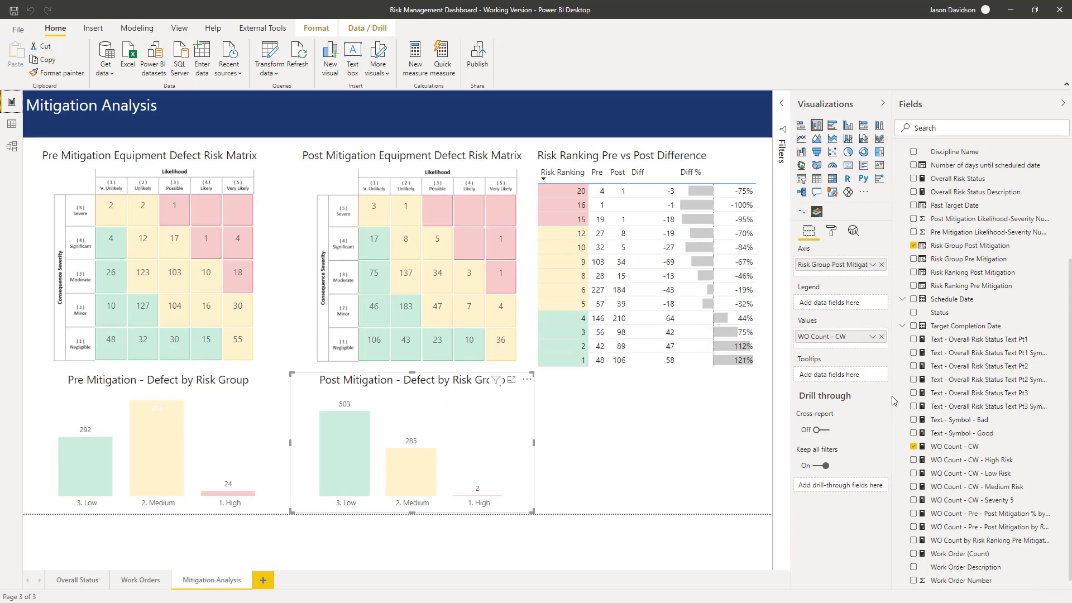
left_click(575, 157)
key("ctrl+c")
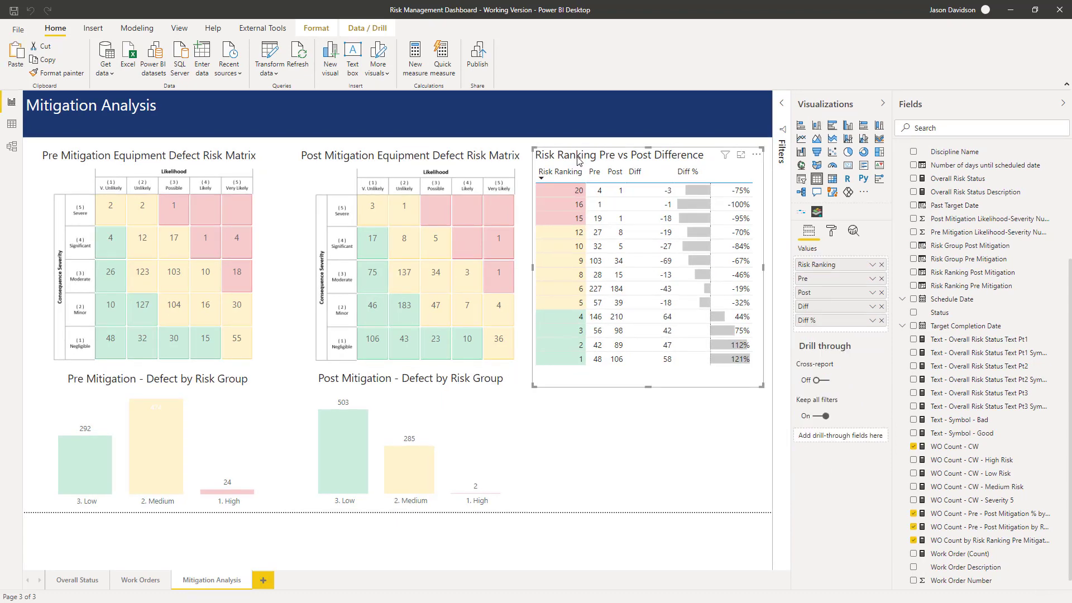
key("ctrl+v")
left_click_drag(579, 162, 571, 328)
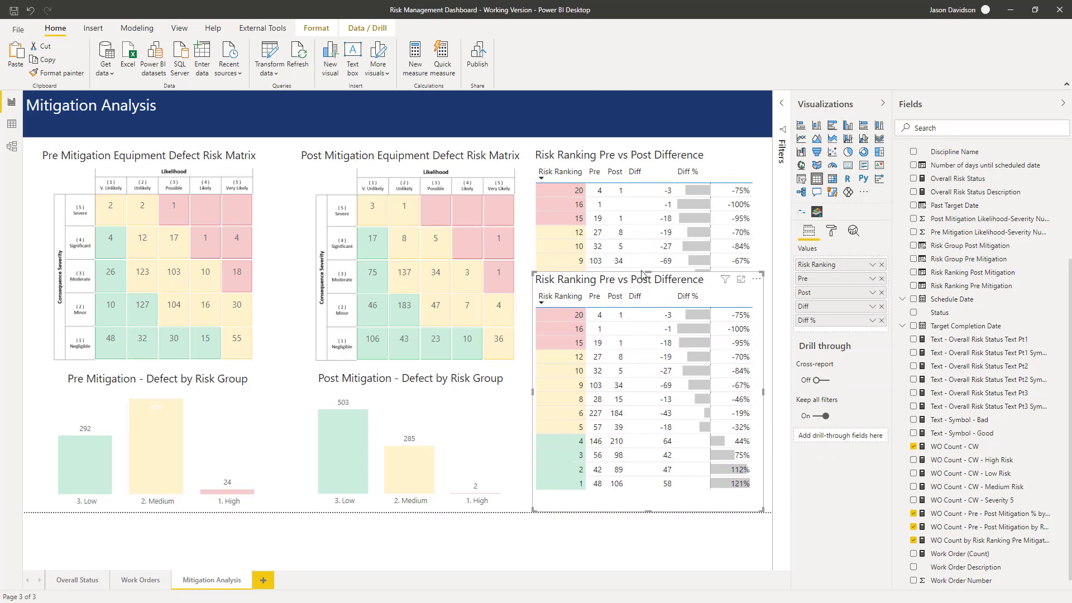
Step: Add Risk Group from the Risk Groups table as the duplicate table's first column
mouse_move(649, 274)
left_mouse_down()
mouse_move(652, 391)
mouse_move(653, 372)
left_mouse_up()
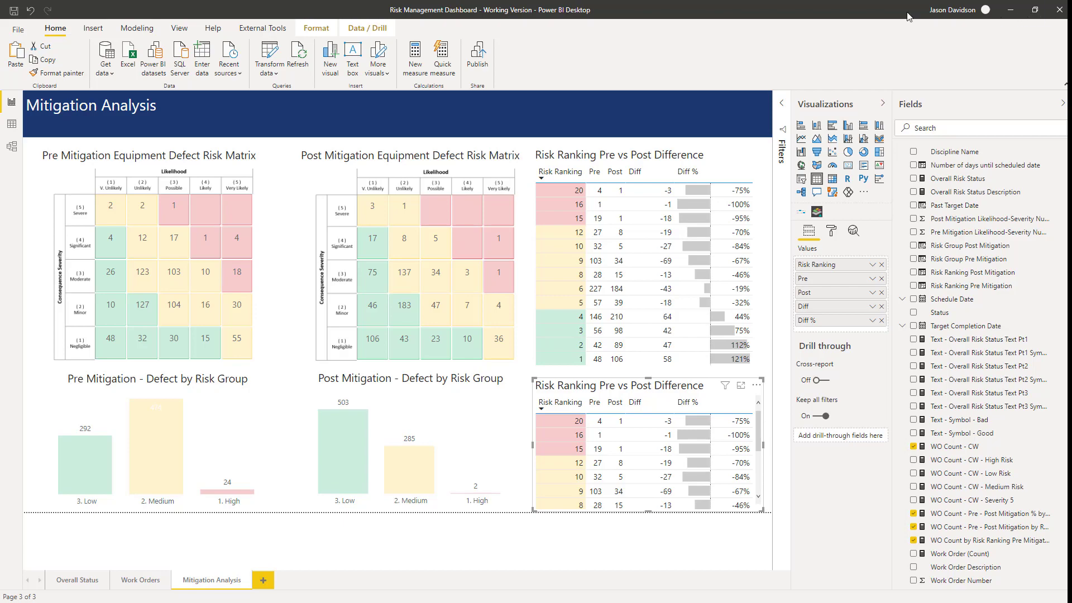
left_click_drag(908, 17, 778, 37)
left_click(949, 9)
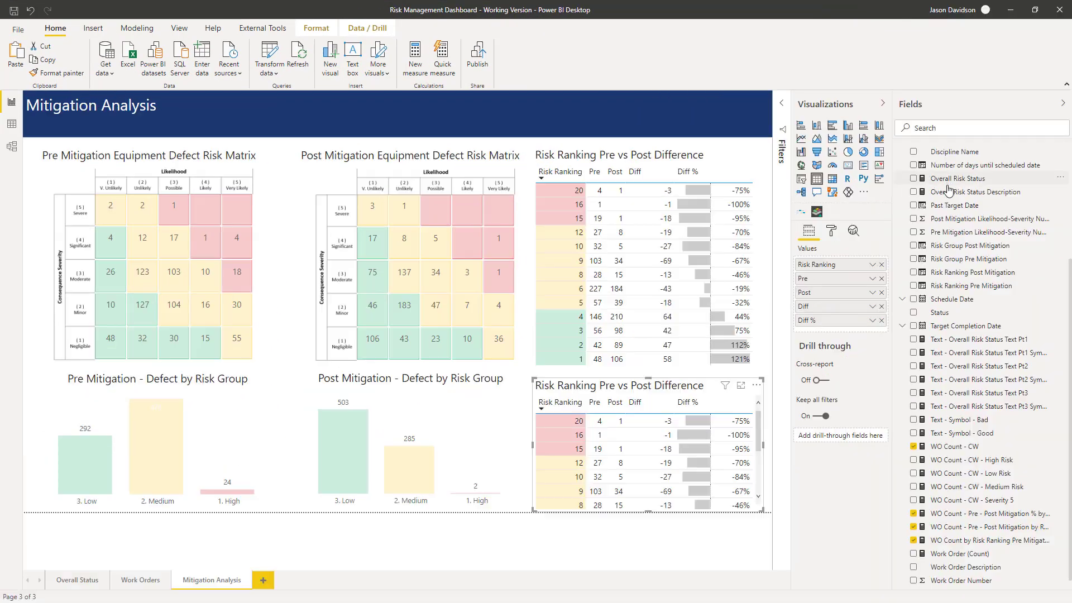
left_click_drag(1070, 273, 1011, 109)
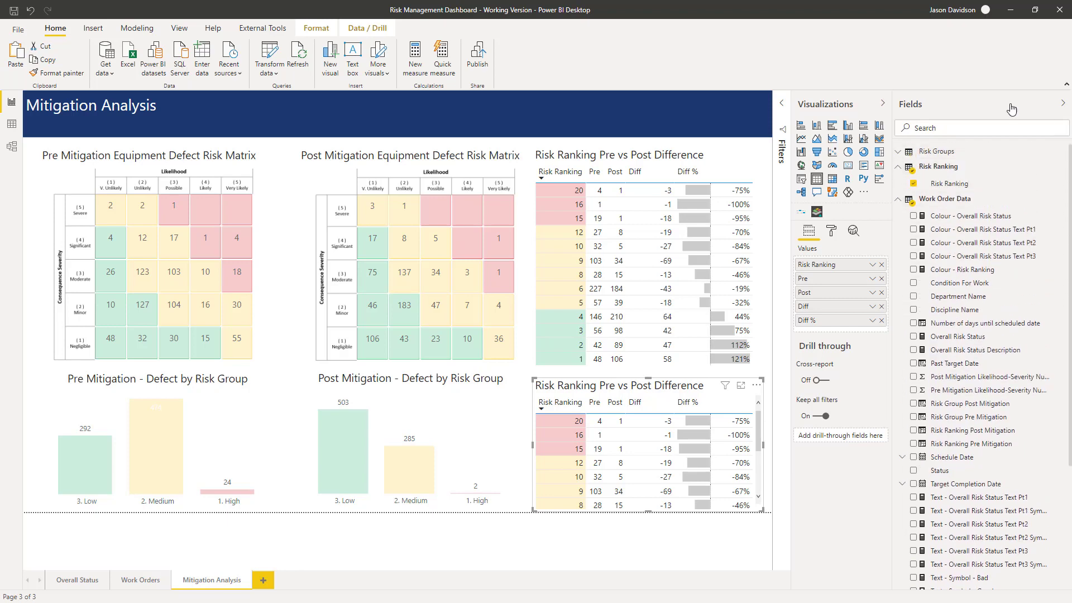
left_click(900, 156)
left_click_drag(954, 174, 861, 263)
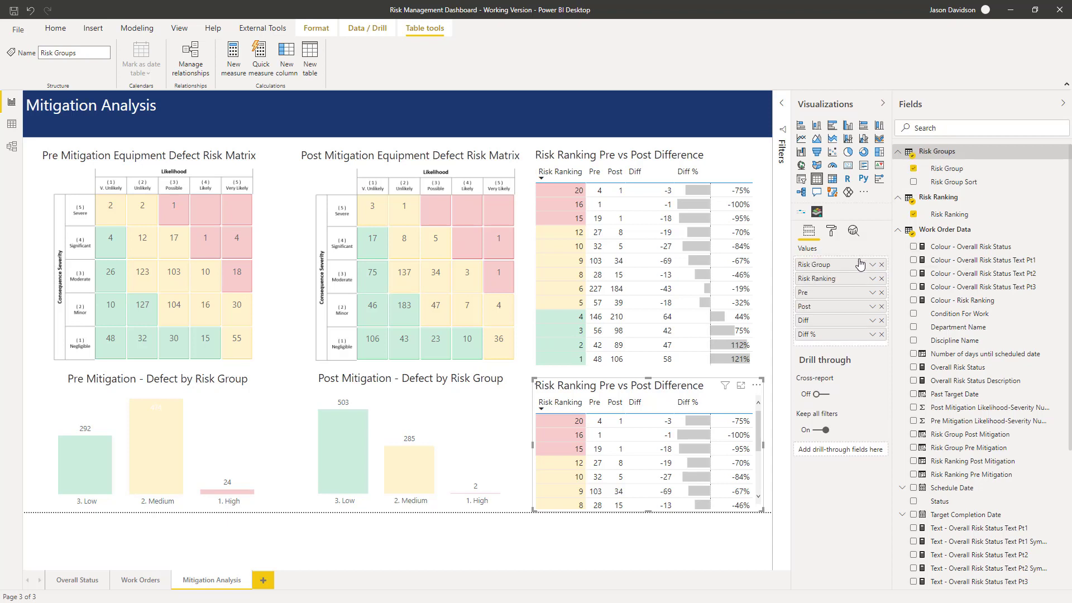
Step: Remove Risk Ranking, Pre, Diff and Diff % from the lower table and sort it by Post
left_click(881, 279)
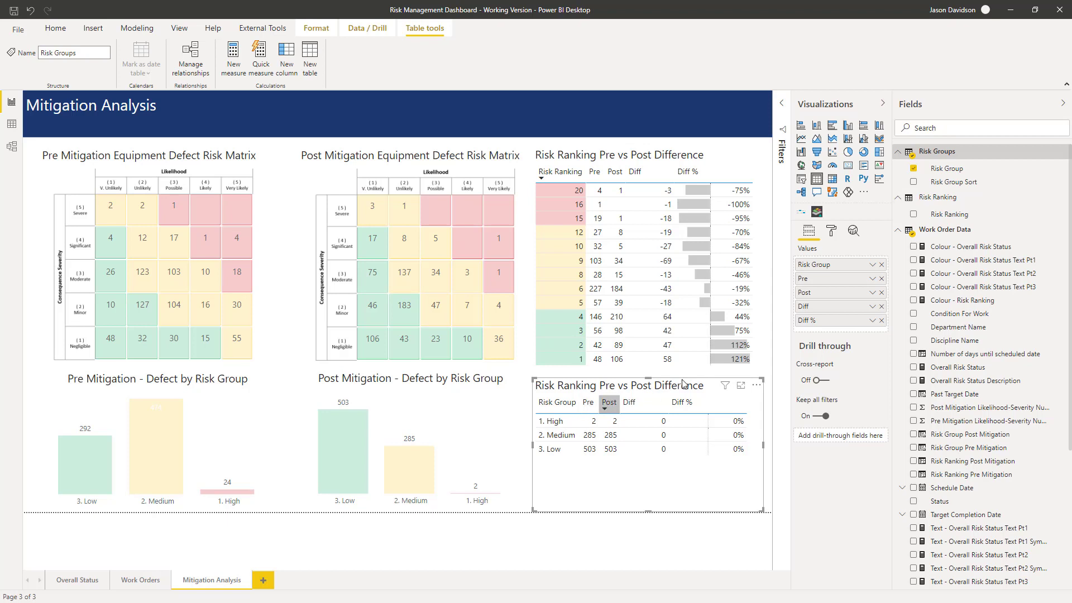
left_click(882, 279)
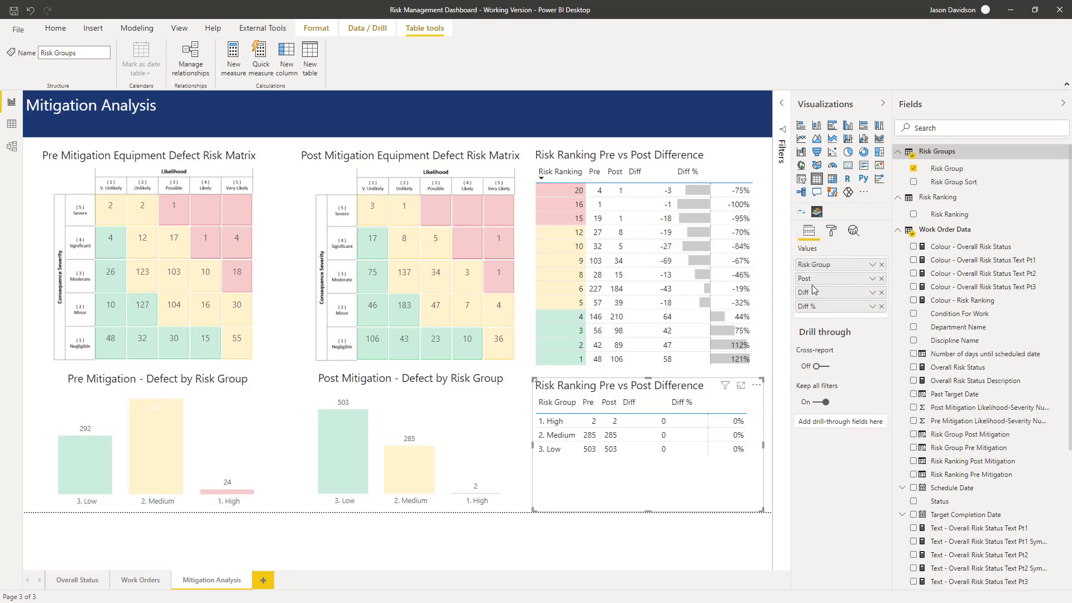
left_click(881, 293)
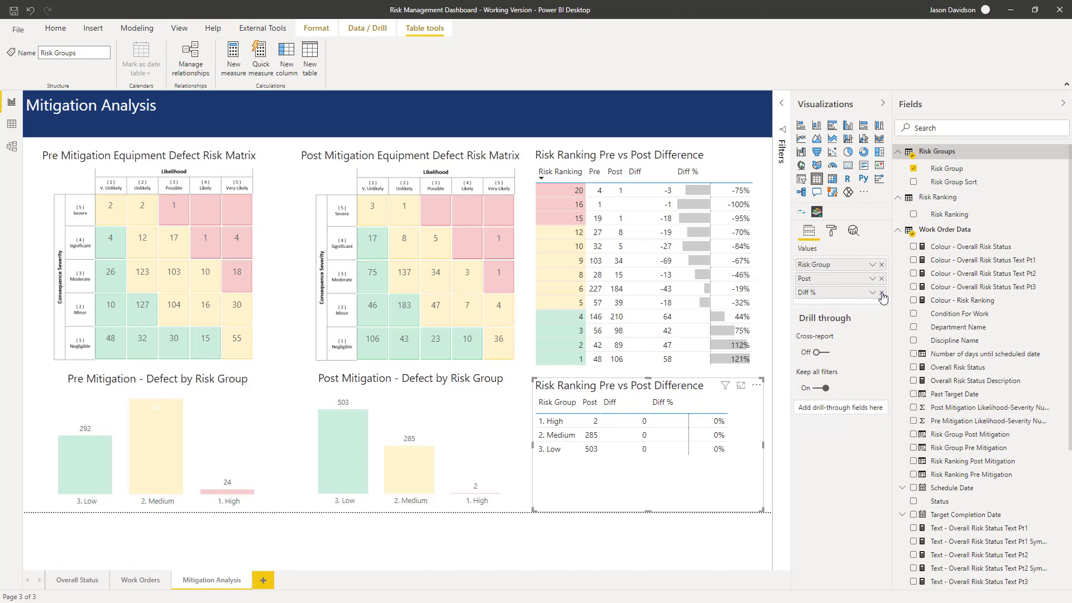
left_click(882, 295)
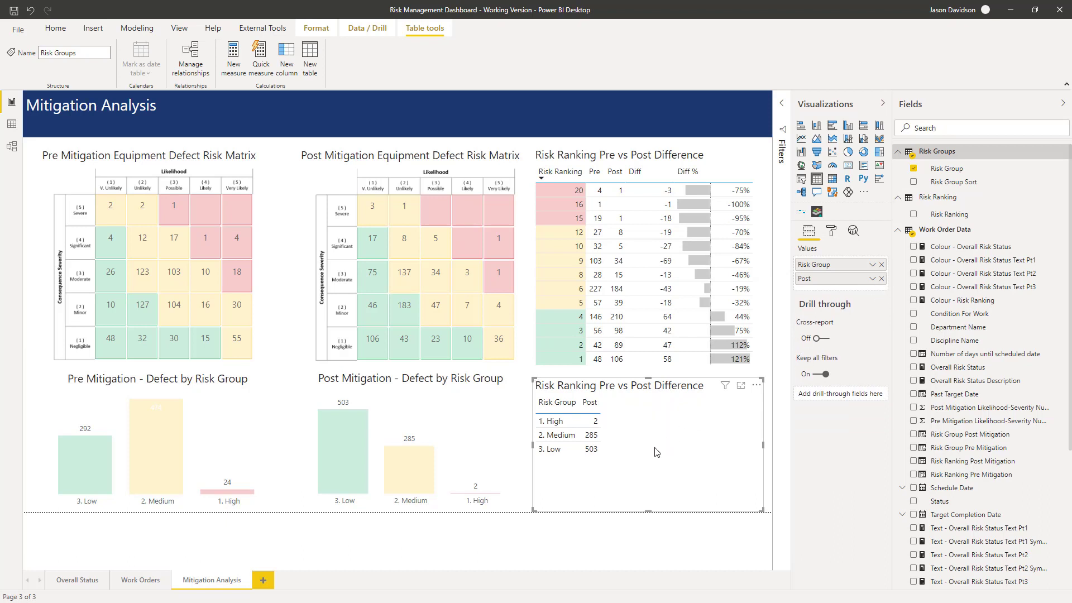
left_click(591, 410)
scroll(935, 463, "down", 3)
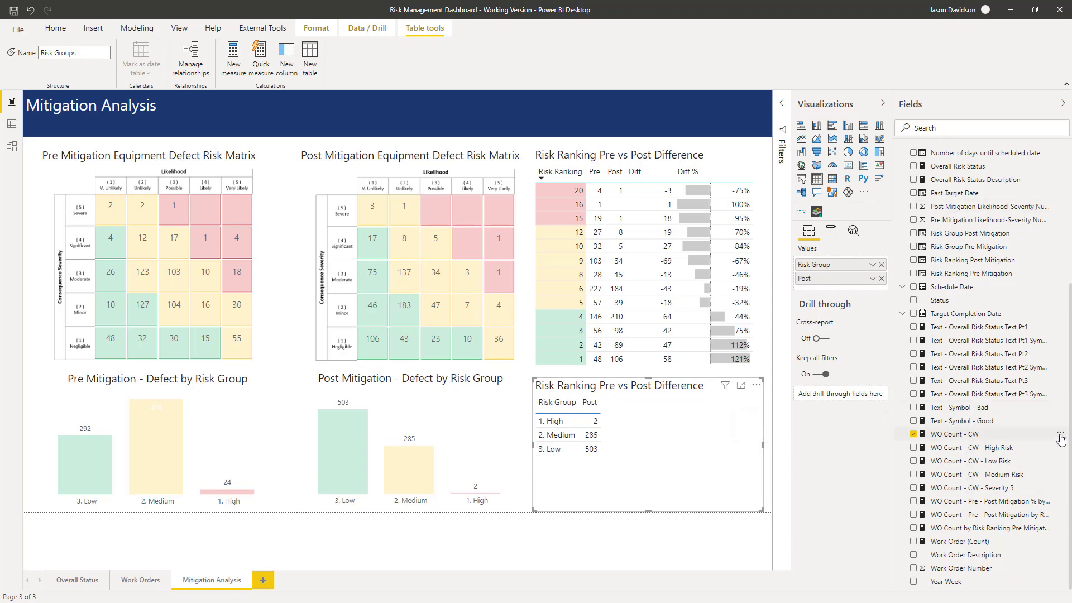
Step: Create a CALCULATE/USERELATIONSHIP measure, WO Count by Risk Group Pre Mitigation, and add it to the table
left_click(1061, 439)
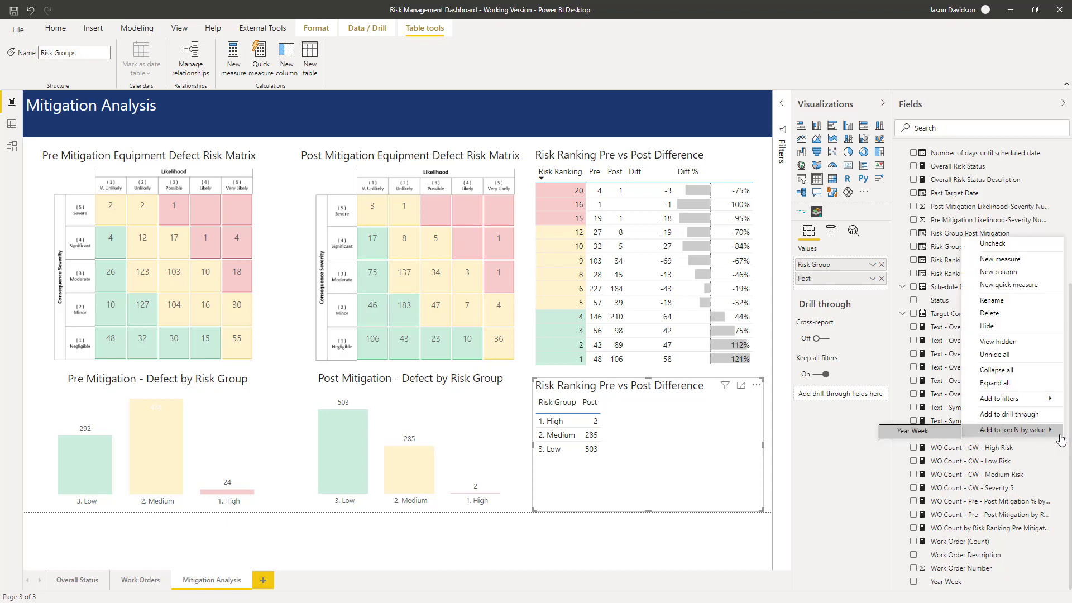
left_click(1011, 263)
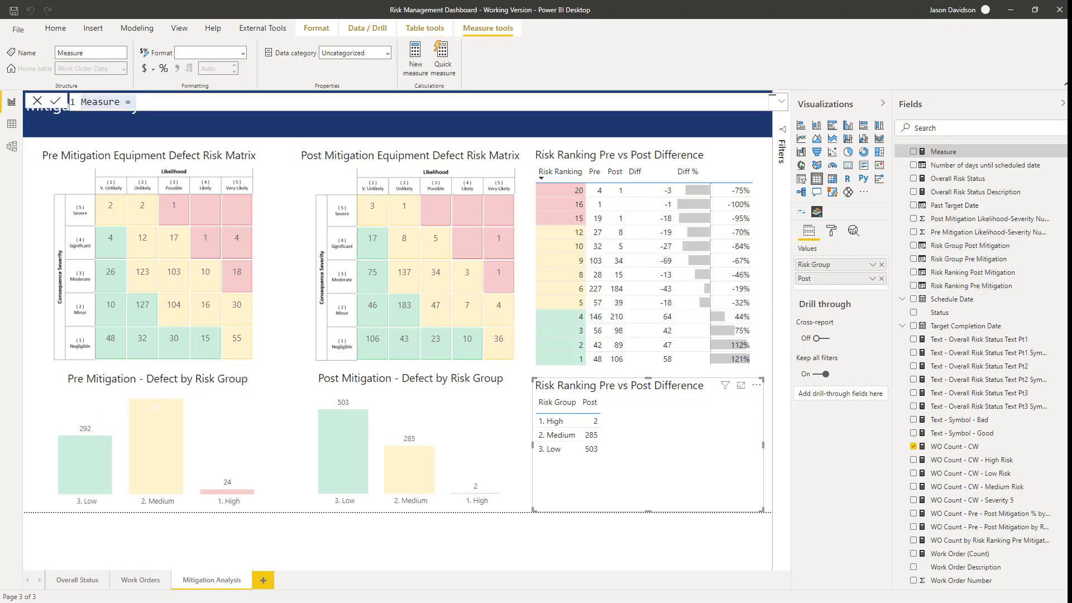
left_click_drag(137, 102, 82, 109)
key("ctrl+v")
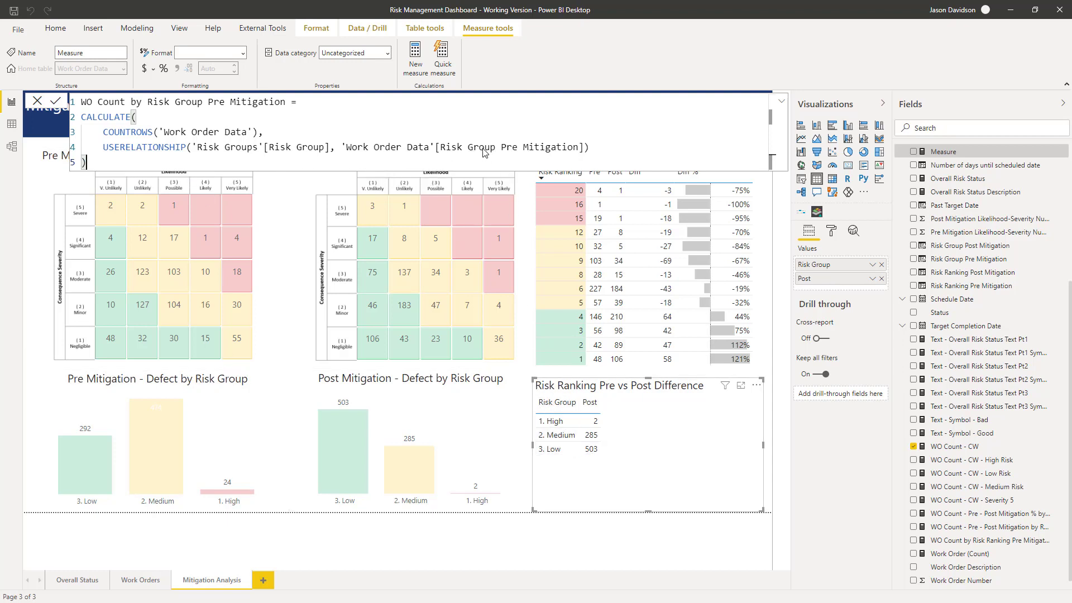
left_click(56, 104)
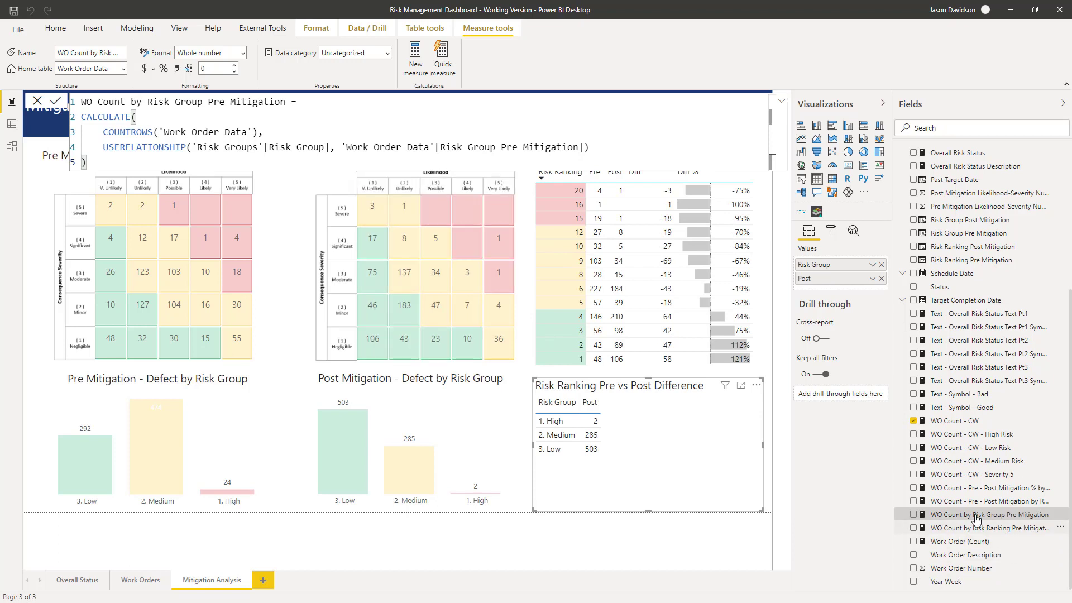
left_click_drag(977, 515, 859, 271)
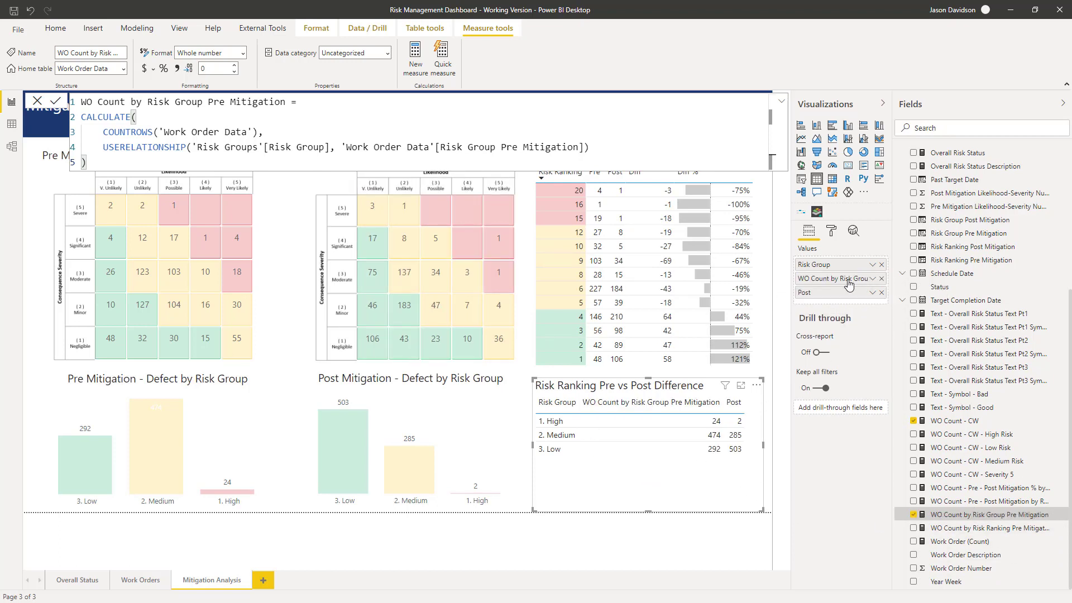
Step: Rename the pre-mitigation count column to Pre, placed before Post
double_click(853, 279)
type("Pre")
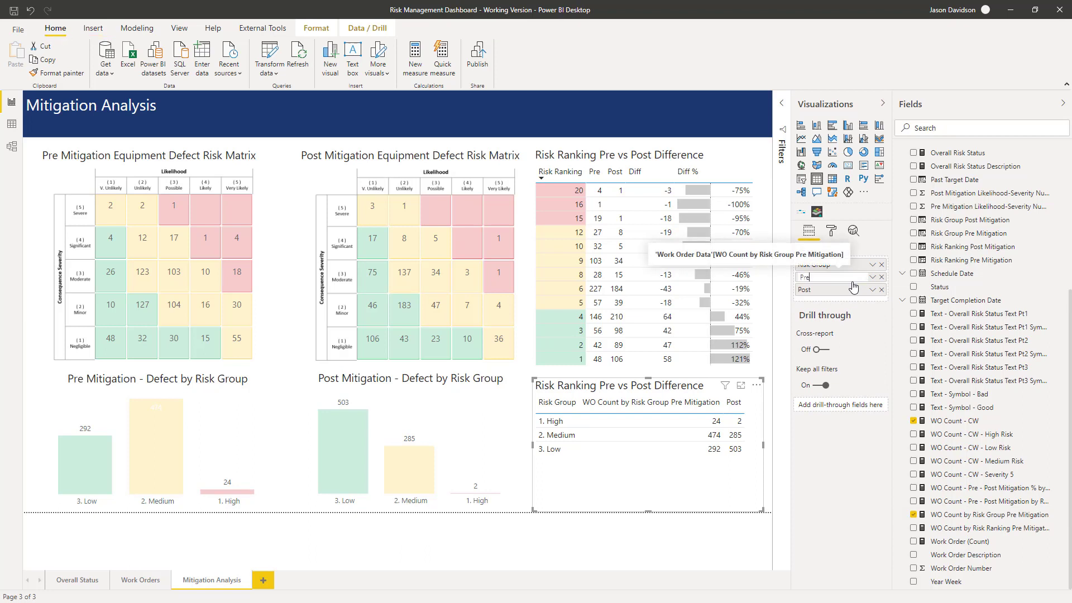
key("Return")
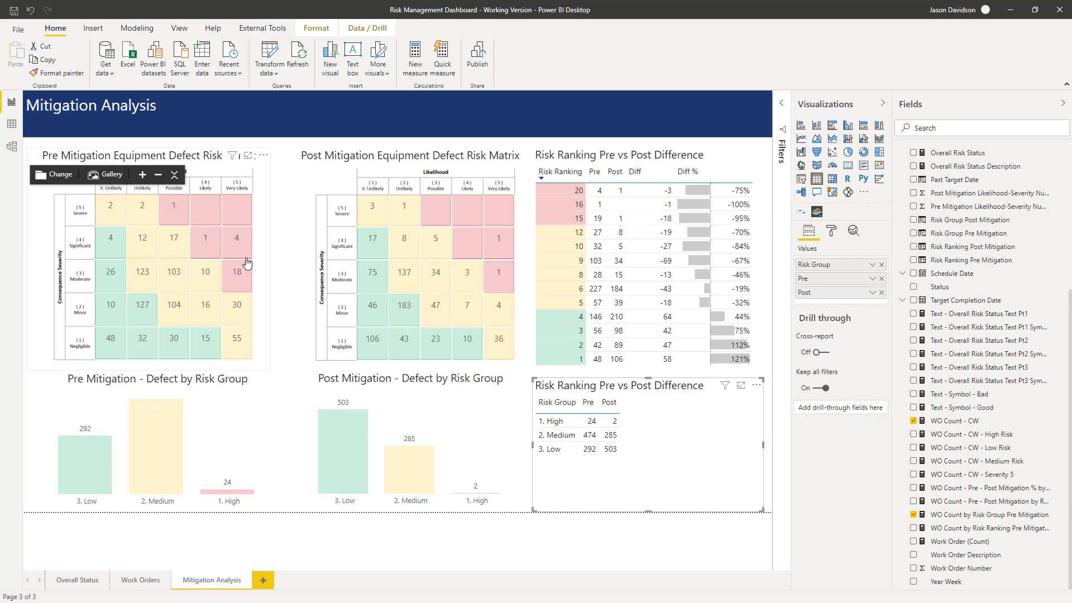
mouse_move(240, 248)
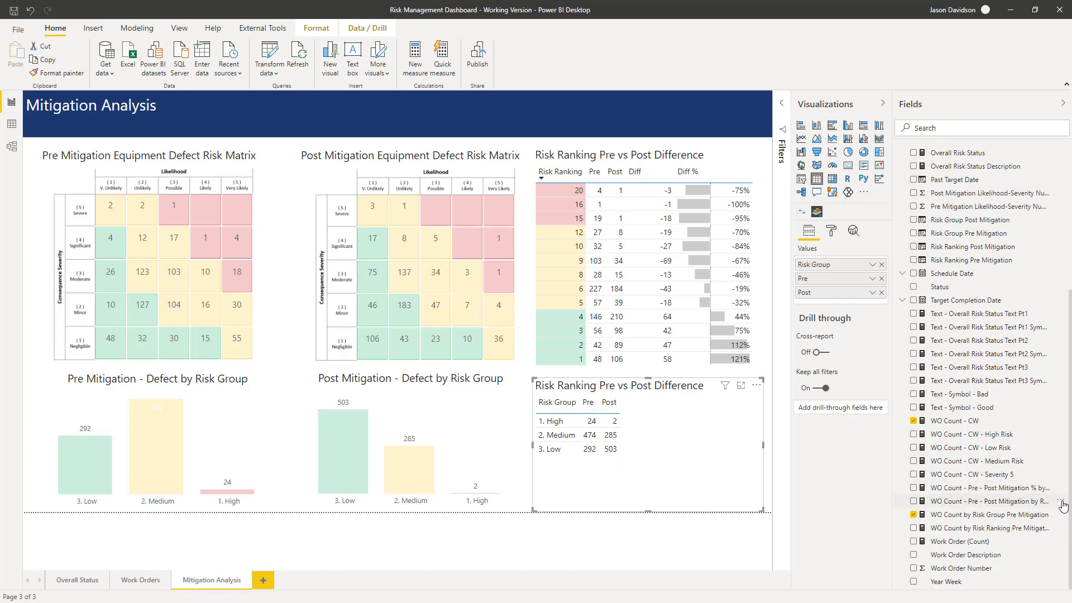
Step: Create a measure computing [WO Count - CW] - [WO Count by Risk Group Pre Mitigation]
left_click(1063, 505)
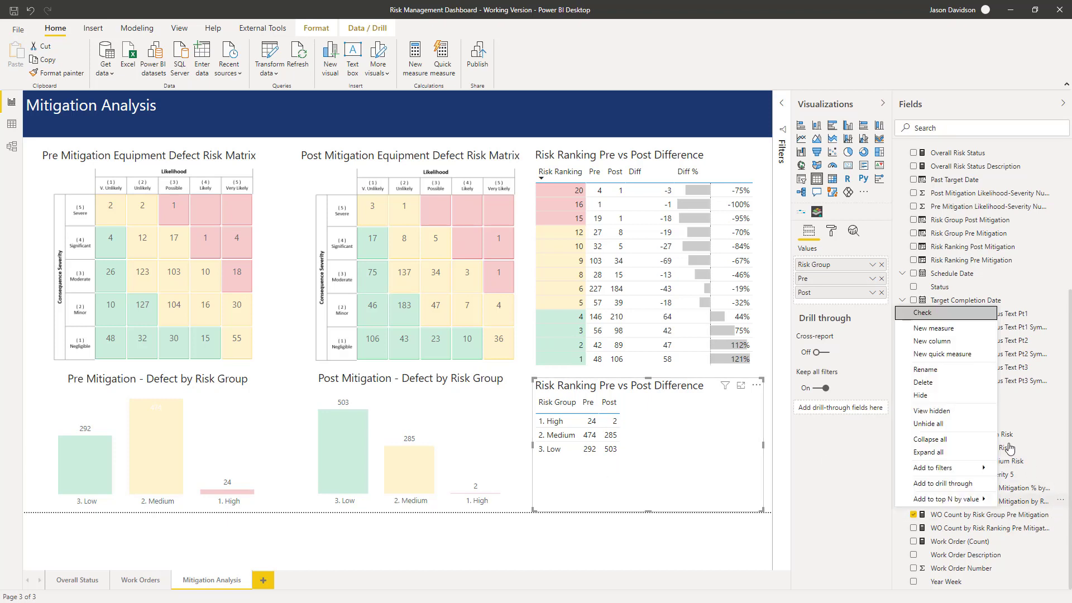
left_click(922, 312)
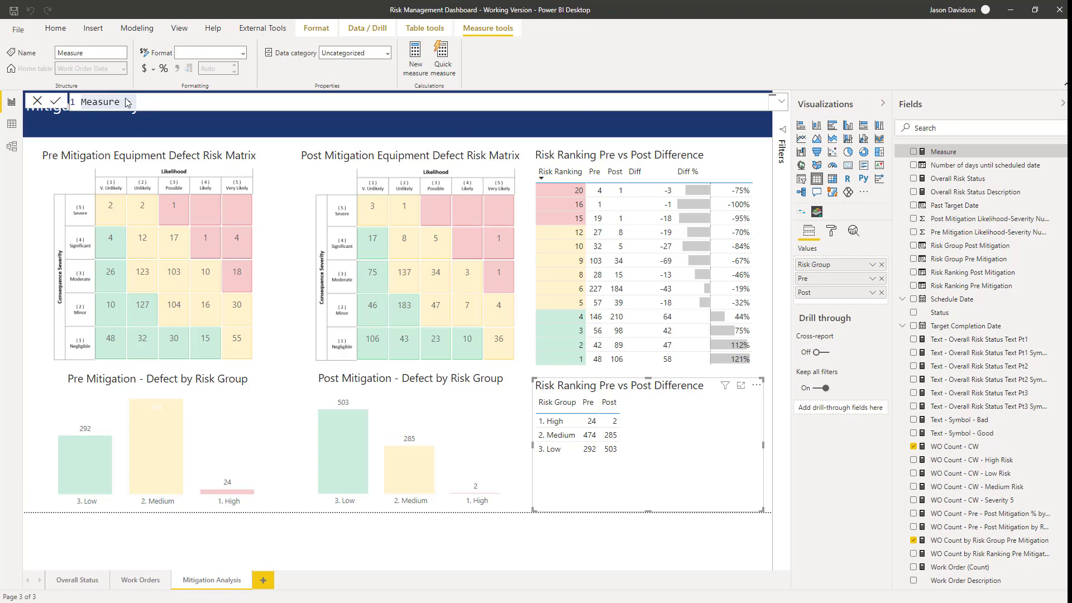
left_click(140, 98)
key("ctrl+a")
type("WO Count - Pre - Post Mitigation by Risk Group = [WO Count] - [WO Count by Risk Group Pre Mitigation]")
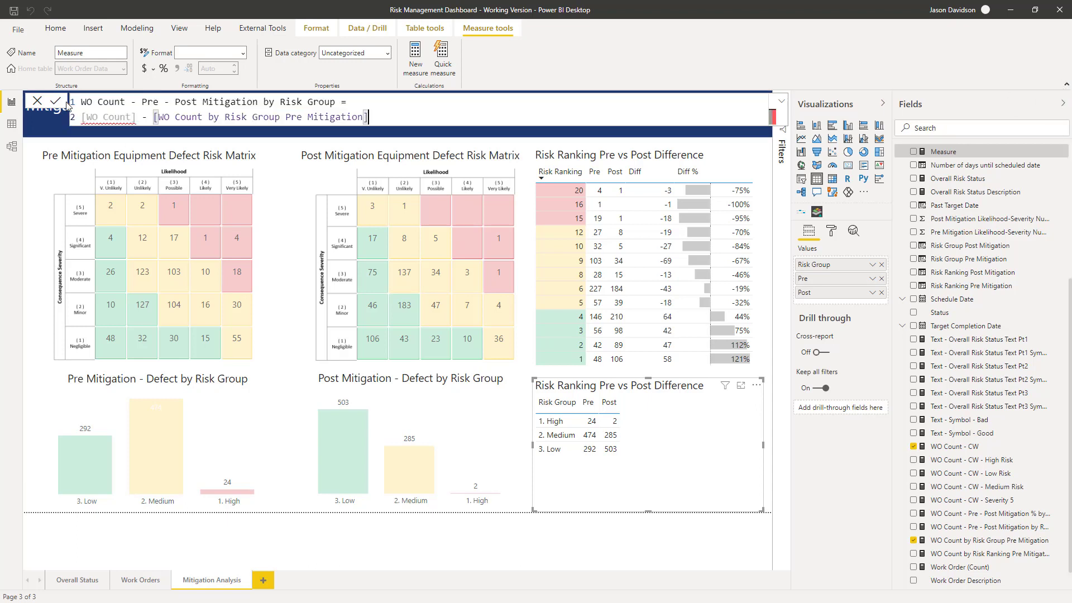
left_click(166, 122)
left_click(133, 119)
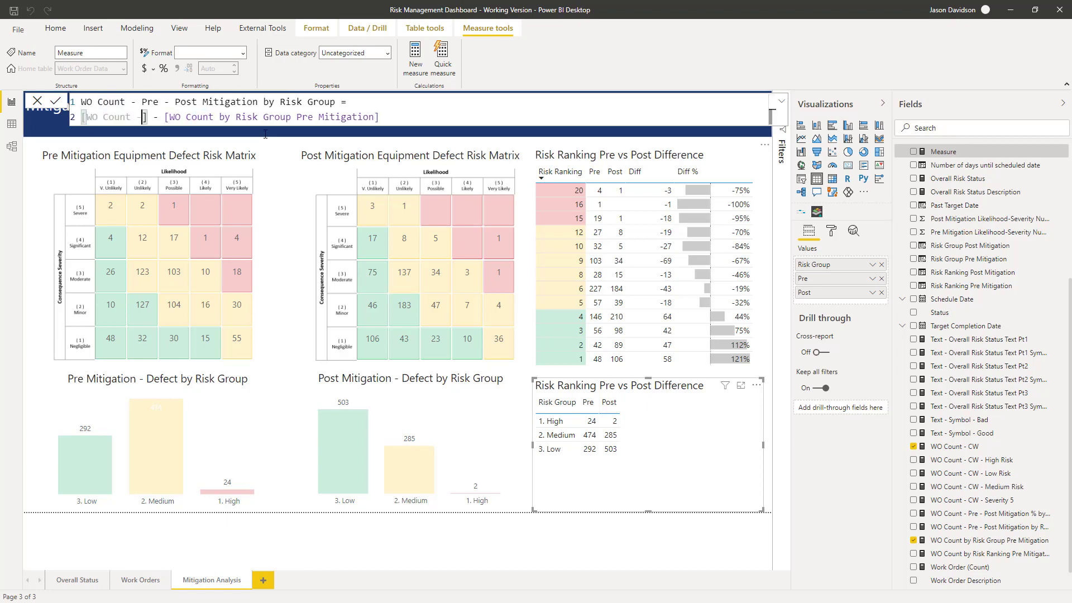
type("- CW")
key("Tab")
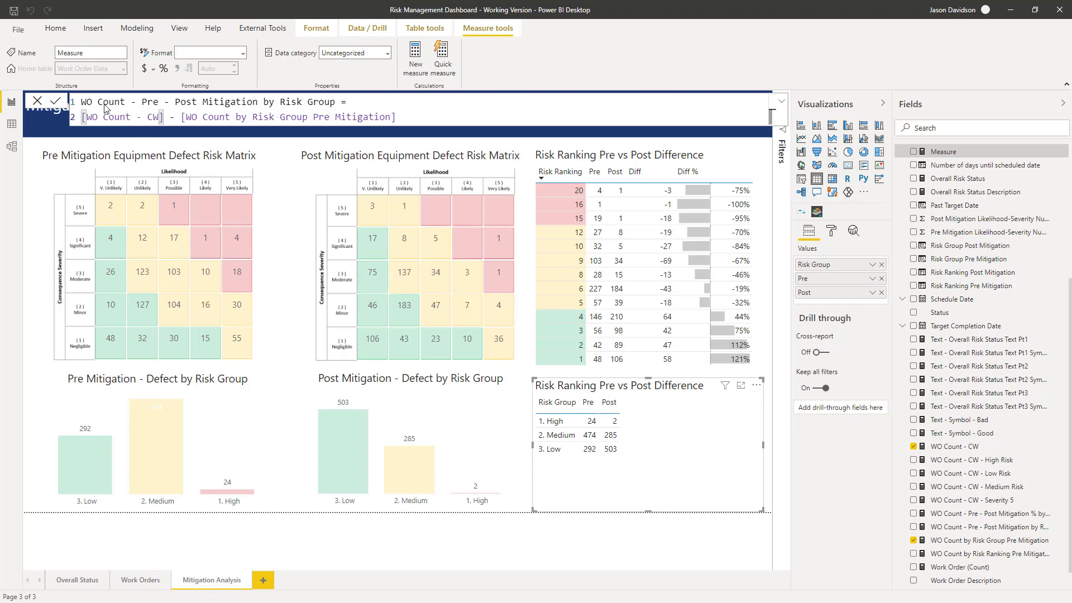
key("Return")
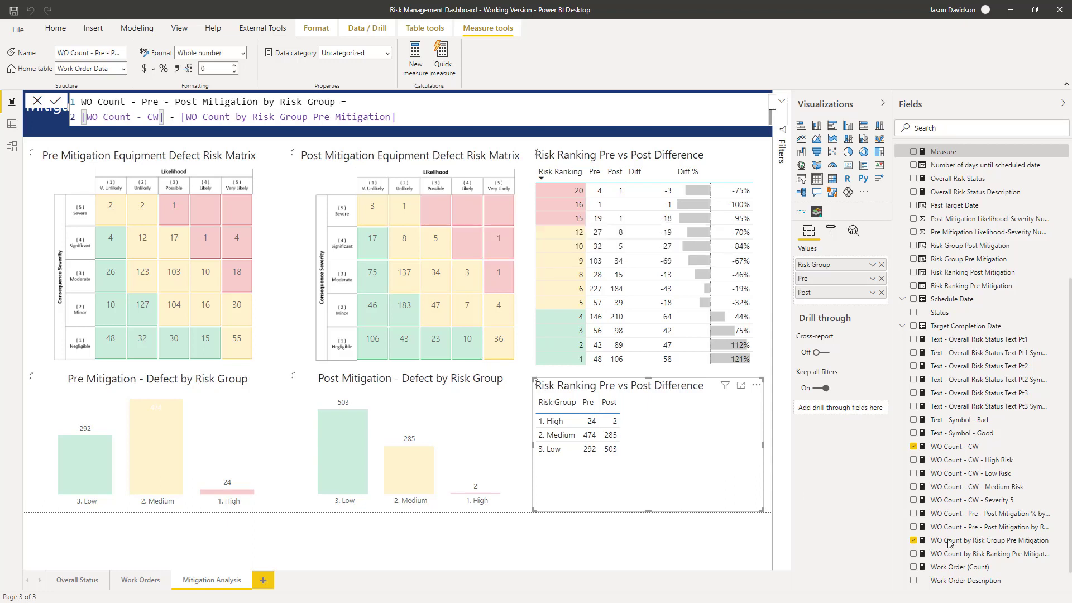
Step: Add the difference measure to the lower table as a column named Diff
scroll(965, 555, "down", 1)
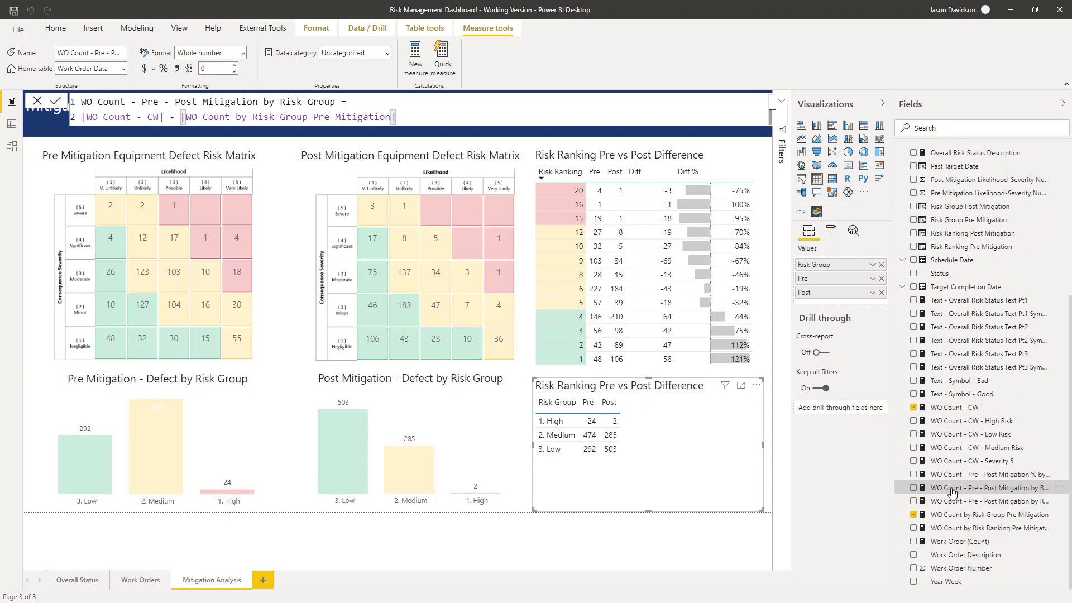
left_click_drag(953, 491, 839, 306)
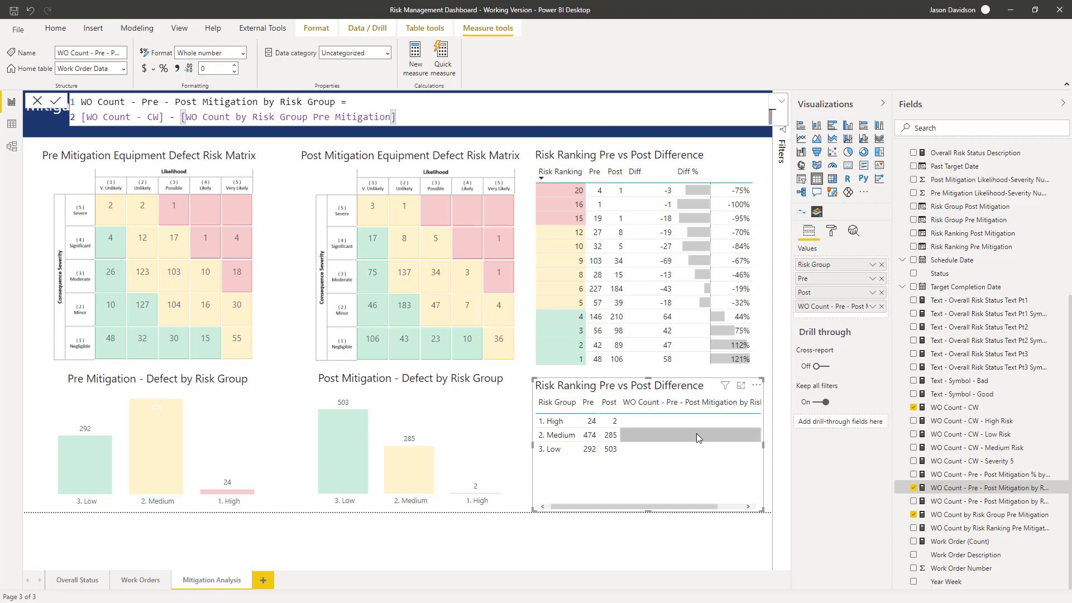
double_click(835, 306)
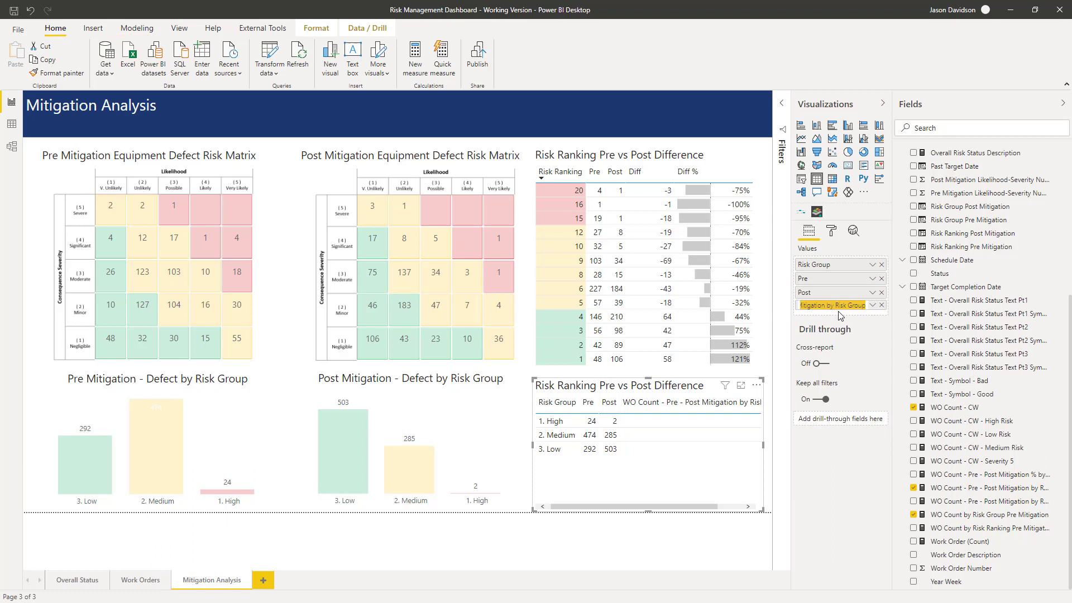
type("Diff")
key("Return")
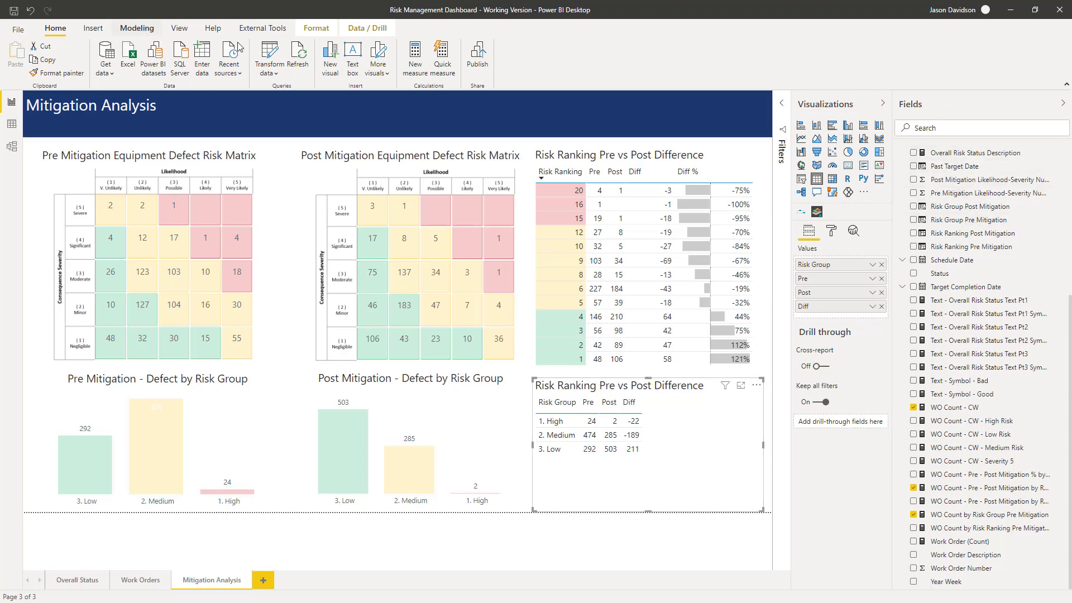
Step: Create a percentage-difference measure from the pasted DIVIDE formula
left_click(1060, 411)
left_click(950, 236)
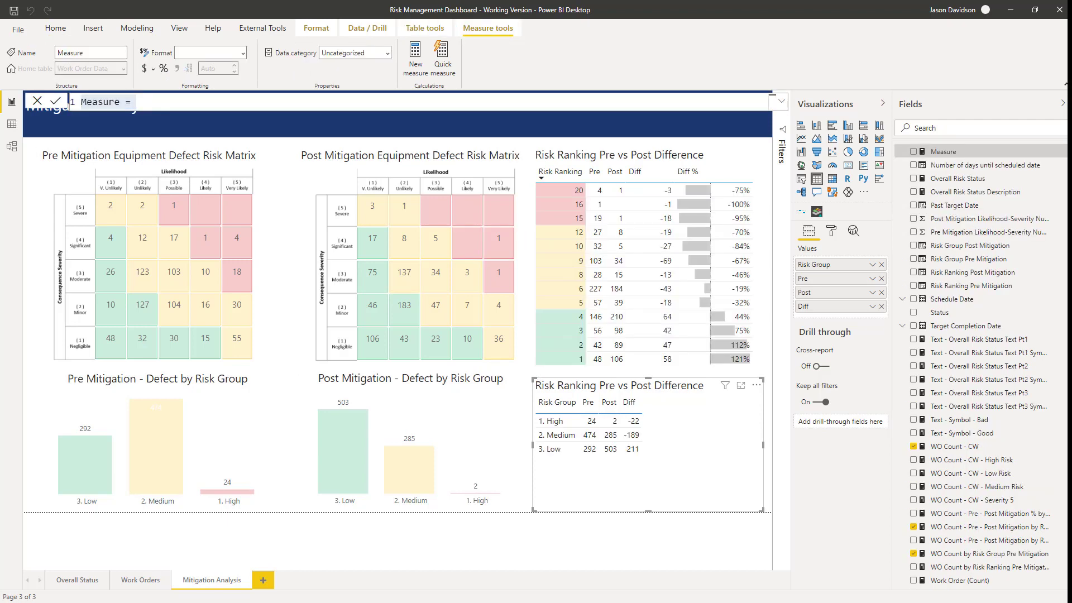
left_click_drag(166, 104, 51, 92)
type("WO Count - Pre - Post Mitigation % by Risk Group = DIVIDE(     [WO Count - Pre - Post Mitigation by Risk Group], [WO Count by Risk Group Pre Mitigation] )")
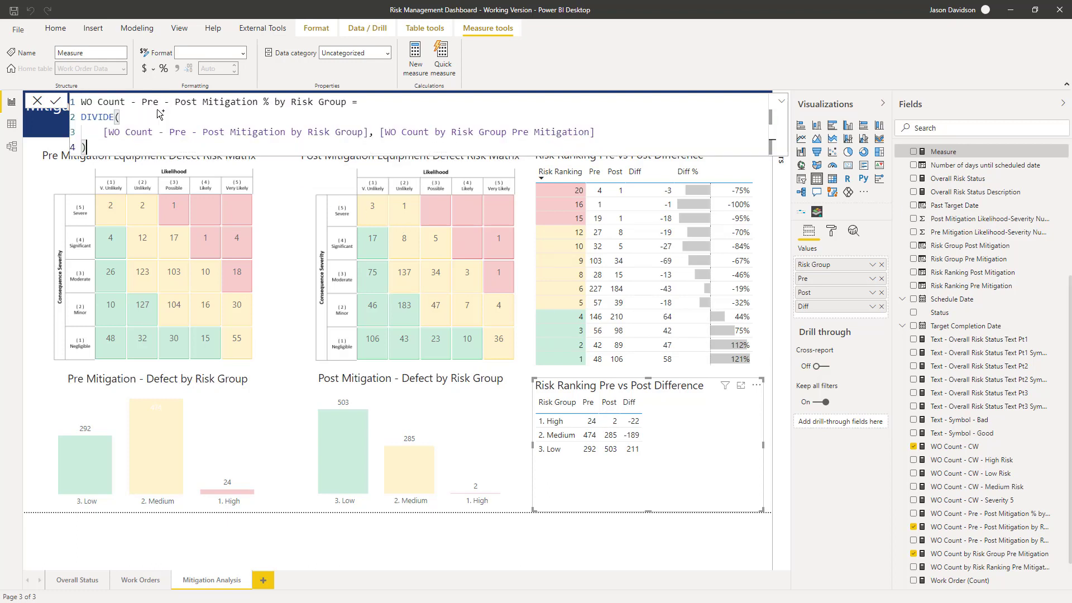
left_click(55, 103)
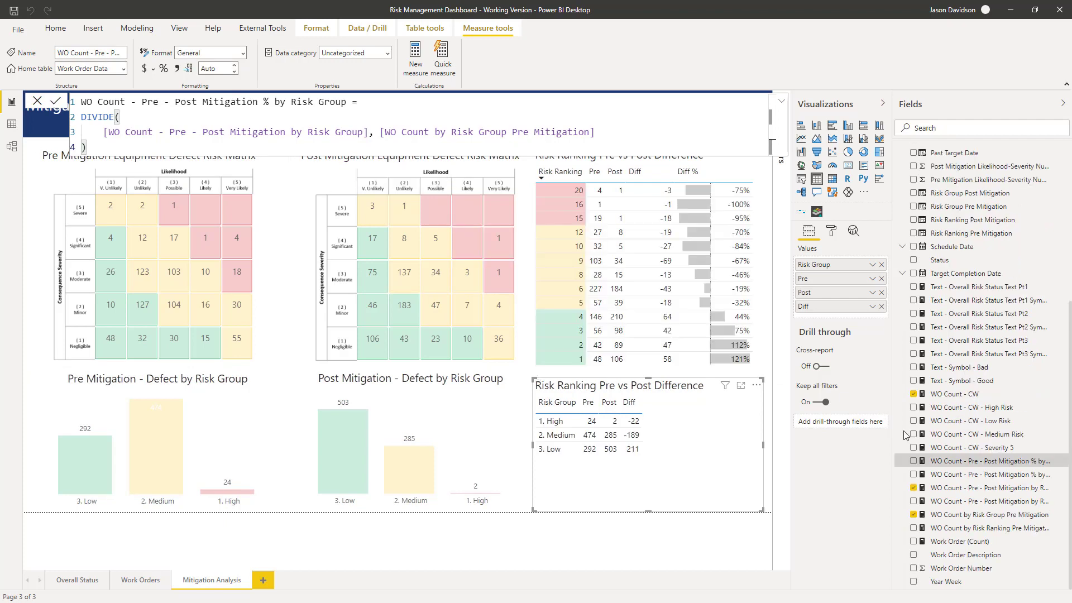
Step: Add the percentage measure to the lower table as a column named Diff %
left_click(913, 463)
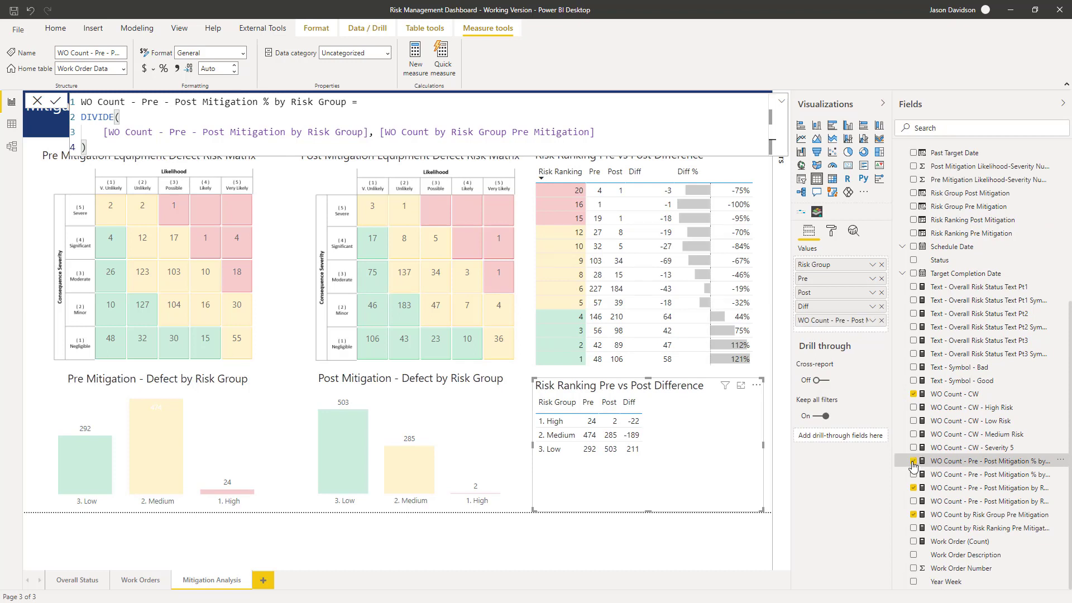
double_click(825, 321)
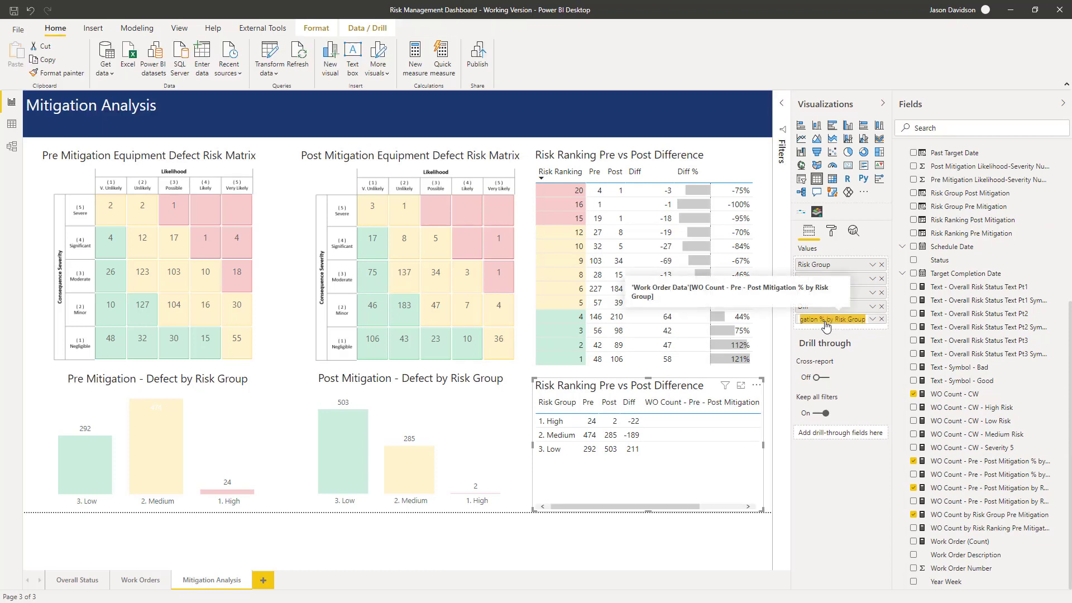
type("Diff %")
key("Return")
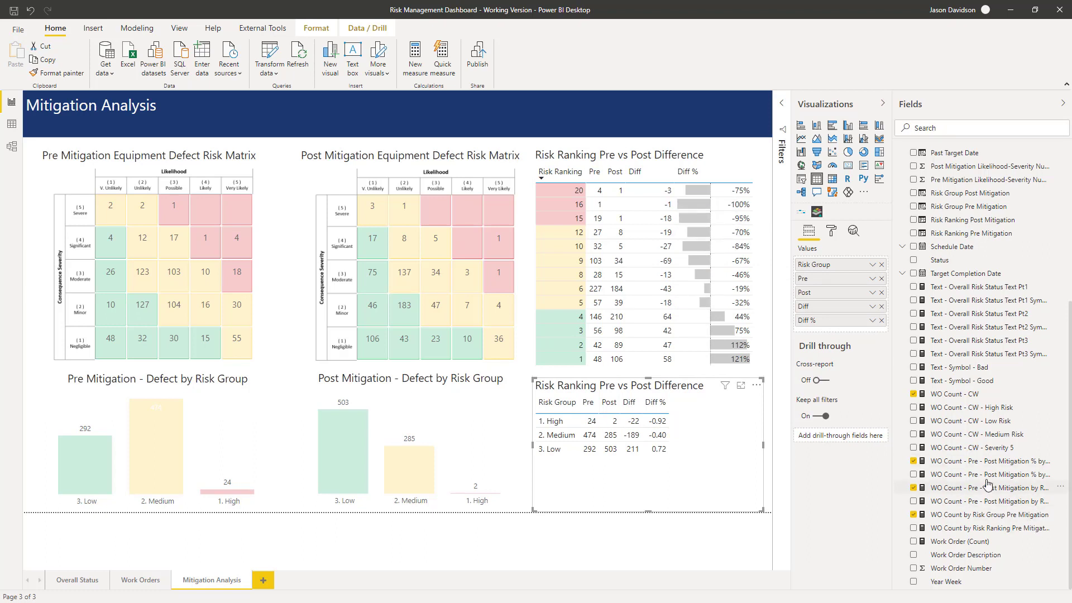
Step: Format the percentage measure as a percentage with 0 decimal places
left_click(988, 462)
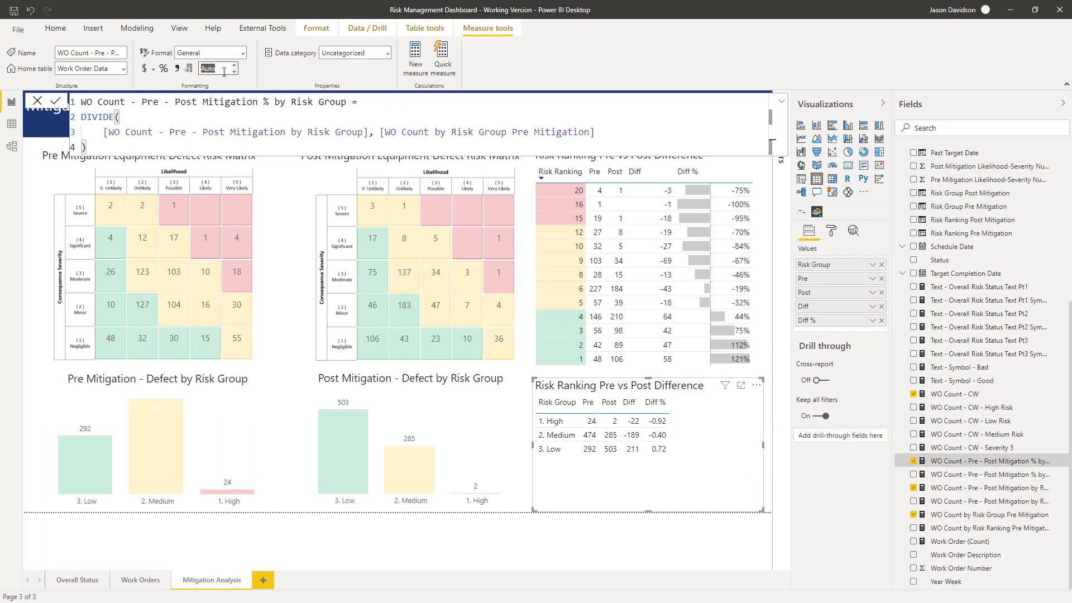
type("0")
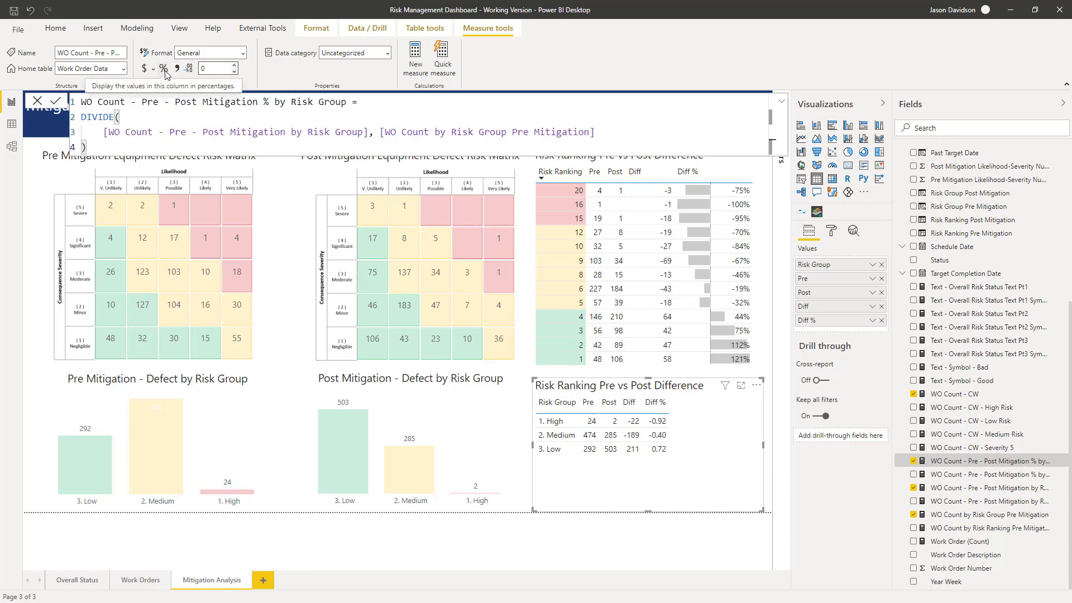
left_click(165, 71)
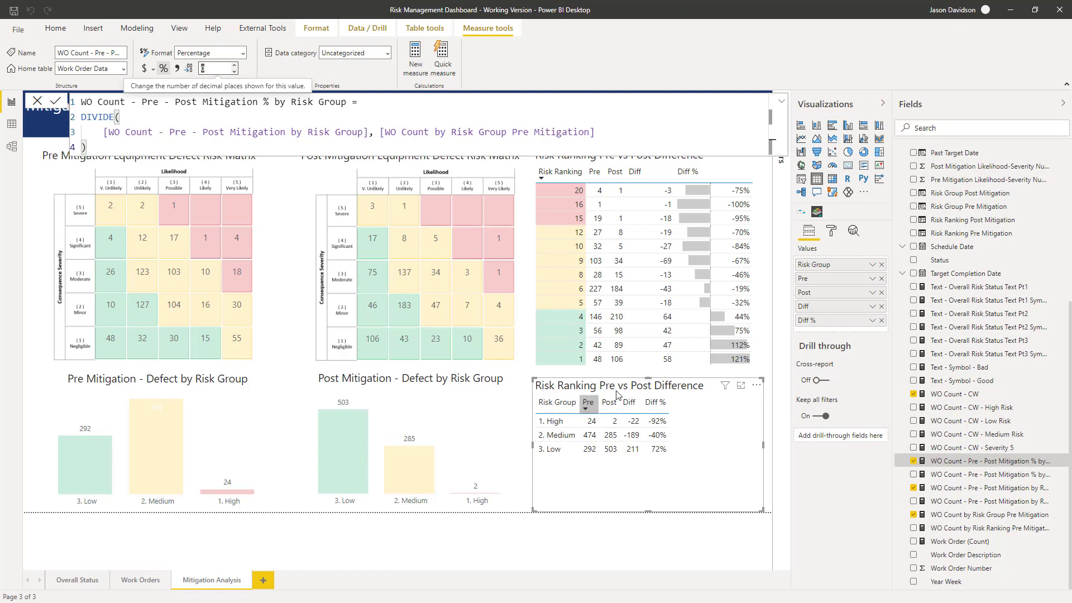
Step: Turn on rule-based background colour for Risk Group cells, based on Risk Group Sort
left_click(835, 237)
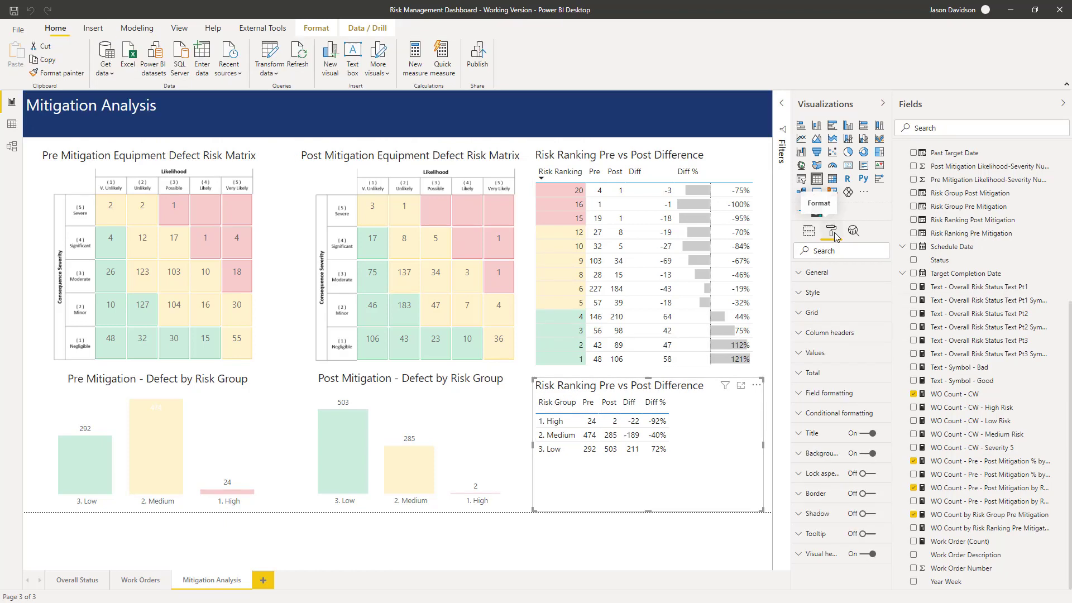
left_click(841, 415)
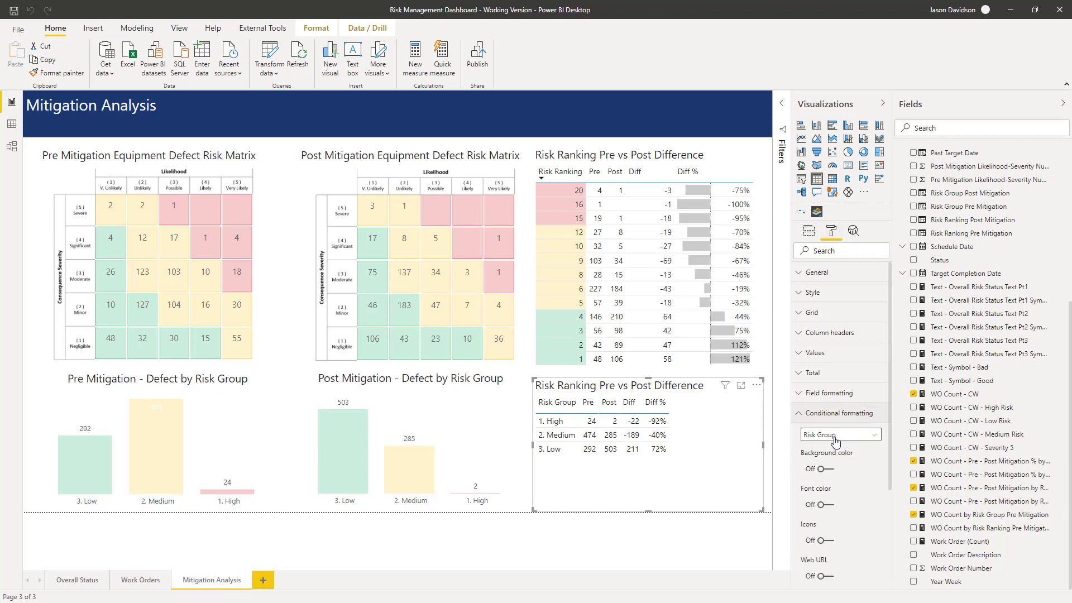
left_click(821, 470)
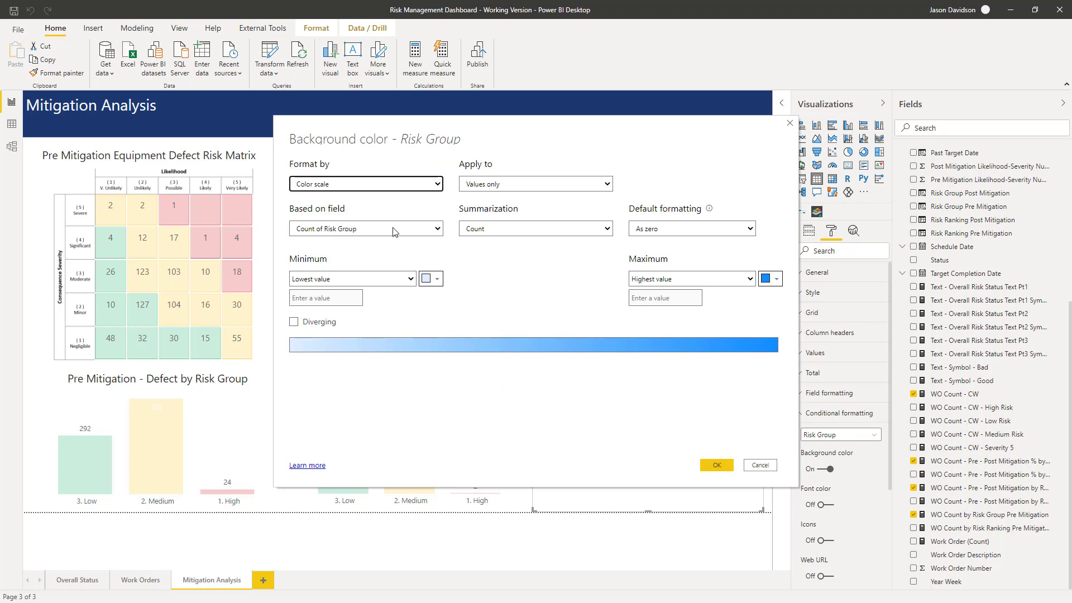
left_click(329, 185)
left_click(321, 202)
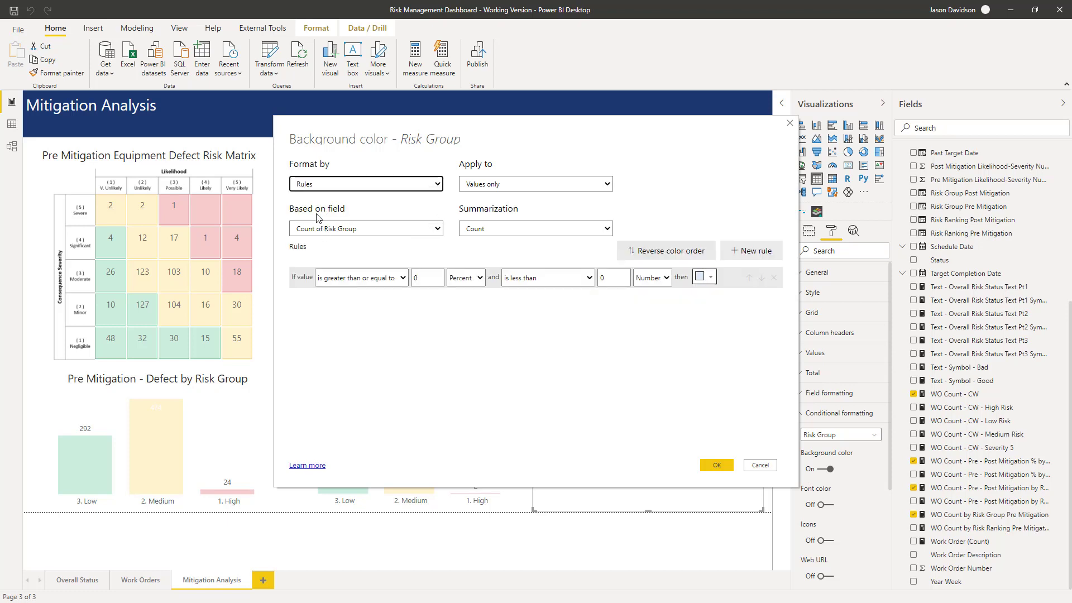
left_click(330, 232)
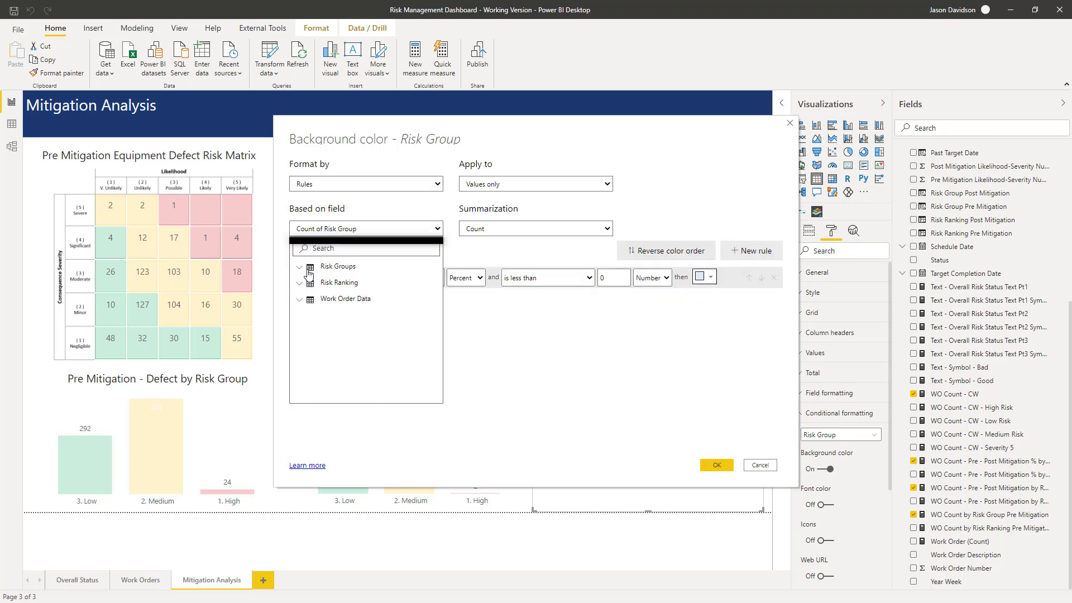
left_click(300, 267)
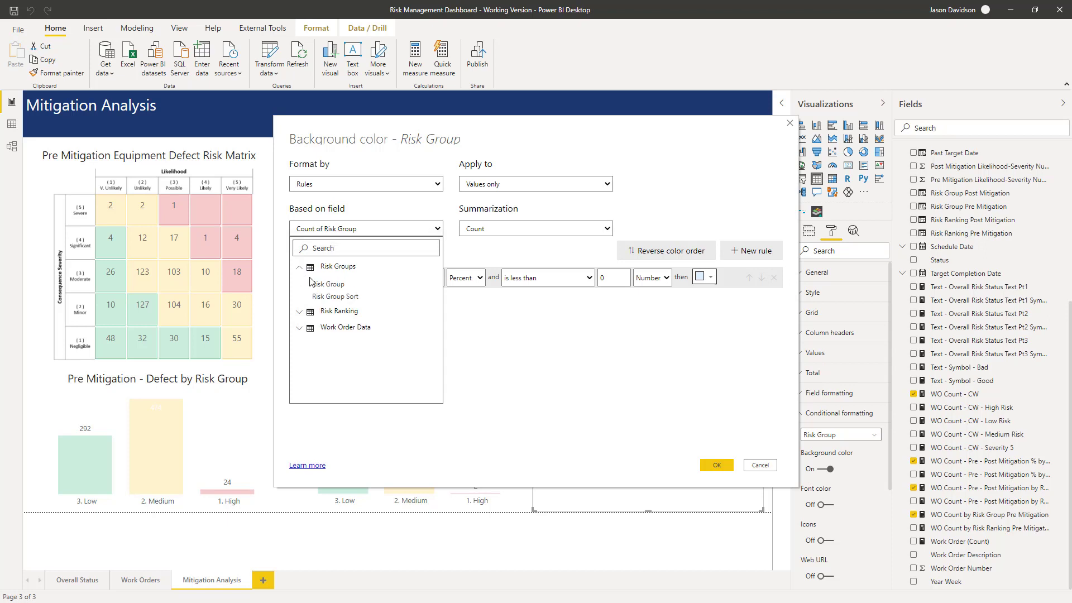
left_click(335, 299)
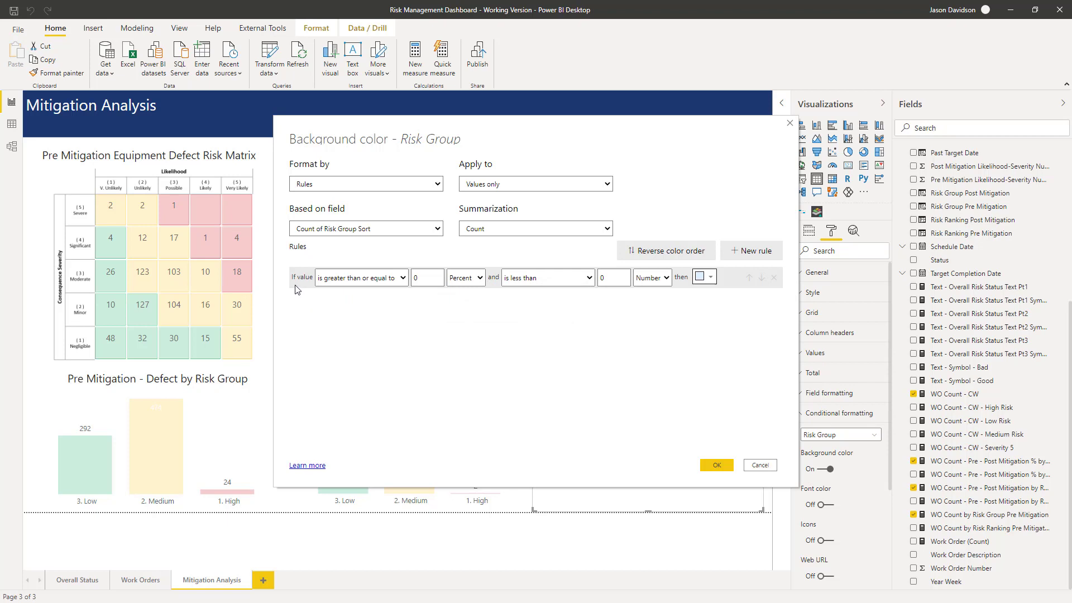
Step: Add a rule colouring Risk Group Sort value 1 (High) light pink
left_click(405, 282)
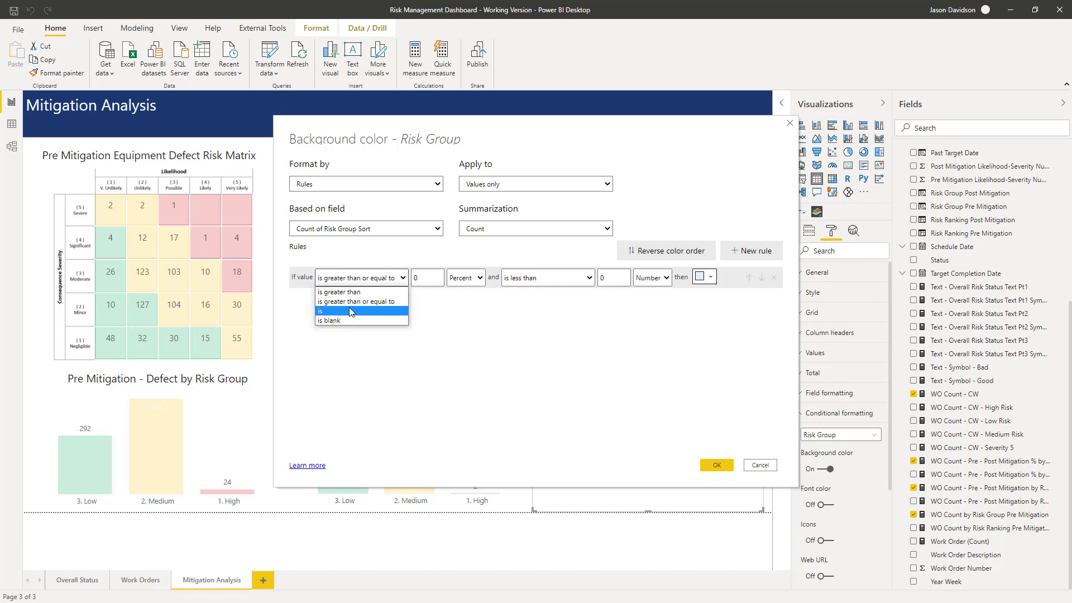
left_click(349, 307)
left_click(418, 279)
type("1")
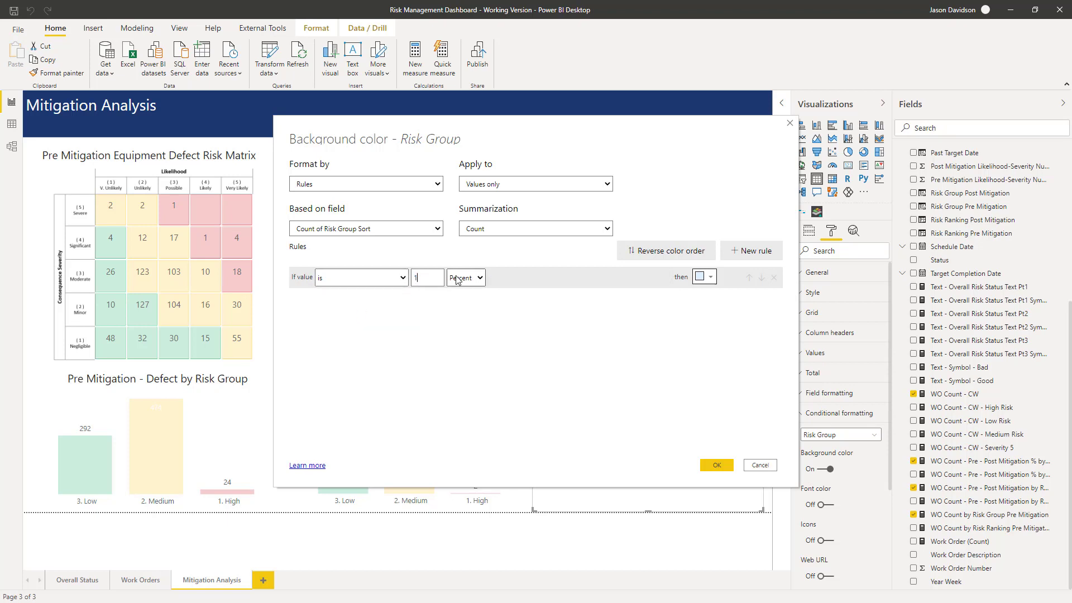
left_click(482, 283)
left_click(463, 303)
left_click(711, 277)
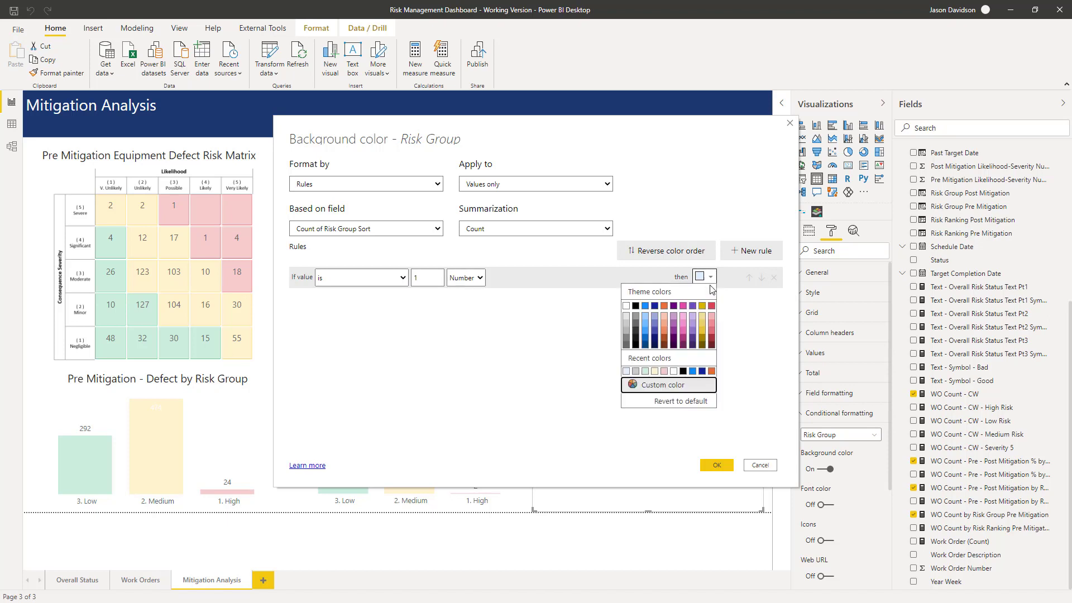
left_click(664, 372)
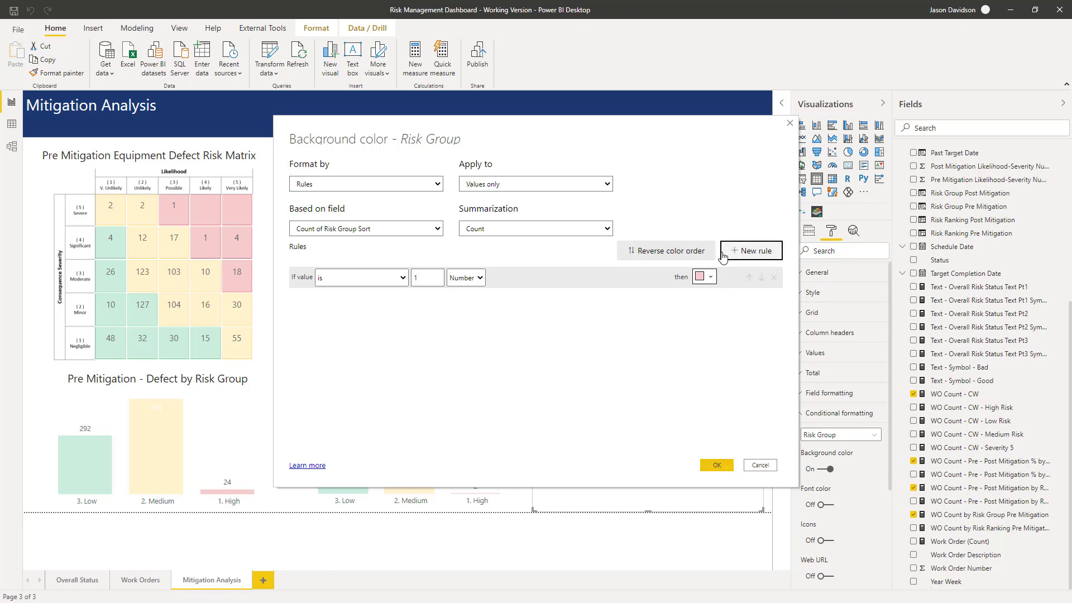
Step: Add a rule colouring Risk Group Sort value 2 (Medium) light yellow
left_click(753, 251)
left_click(401, 298)
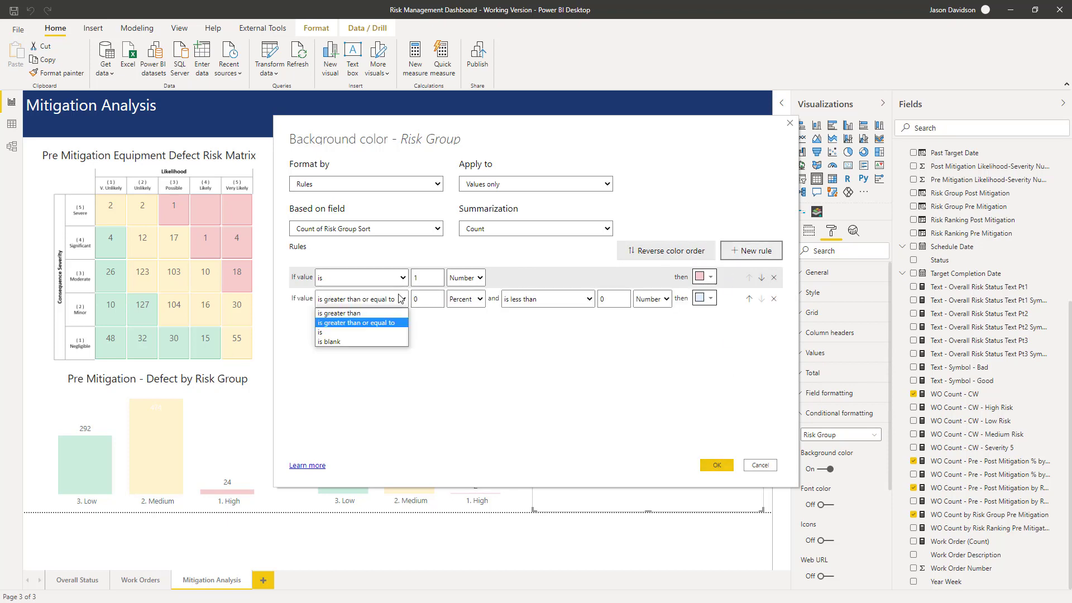
left_click(369, 345)
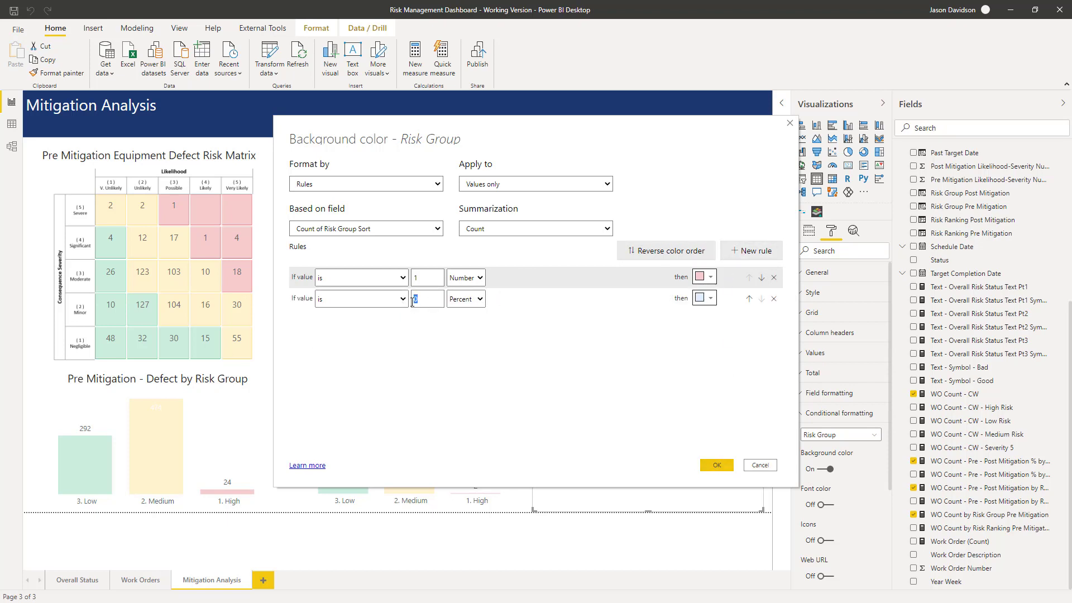
type("2")
left_click(466, 299)
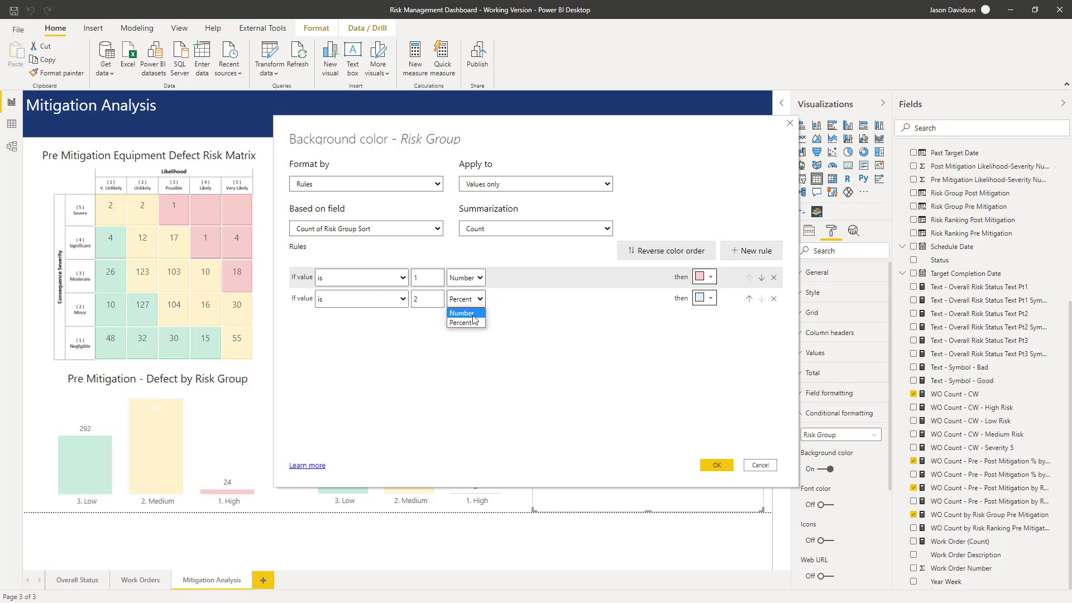
left_click(461, 319)
left_click(705, 298)
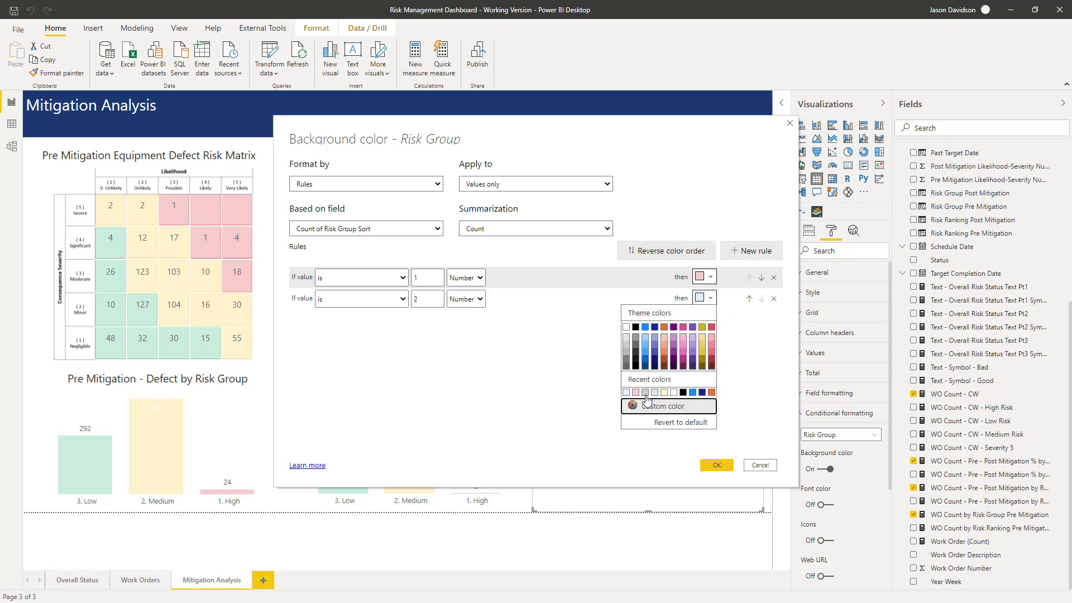
left_click(665, 393)
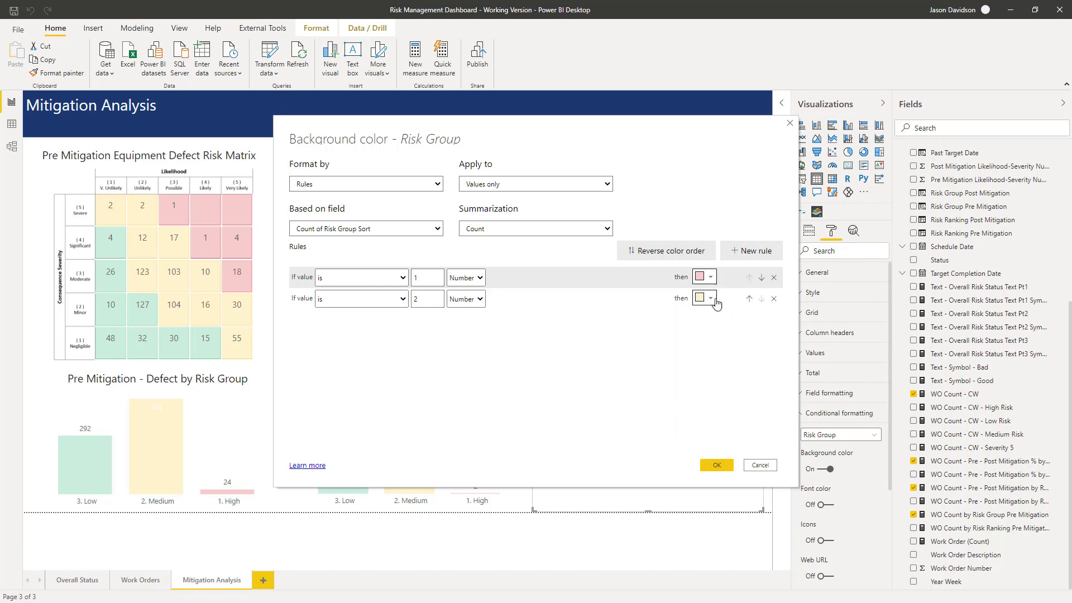
Step: Add a rule colouring value 3 (Low) light green and apply the rules
left_click(742, 251)
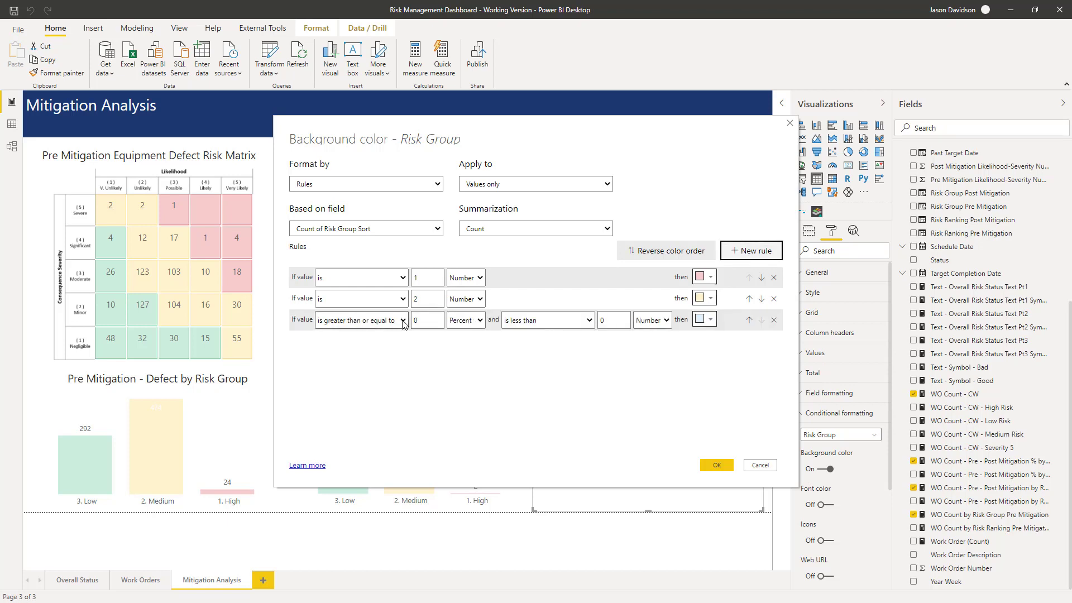
left_click(363, 320)
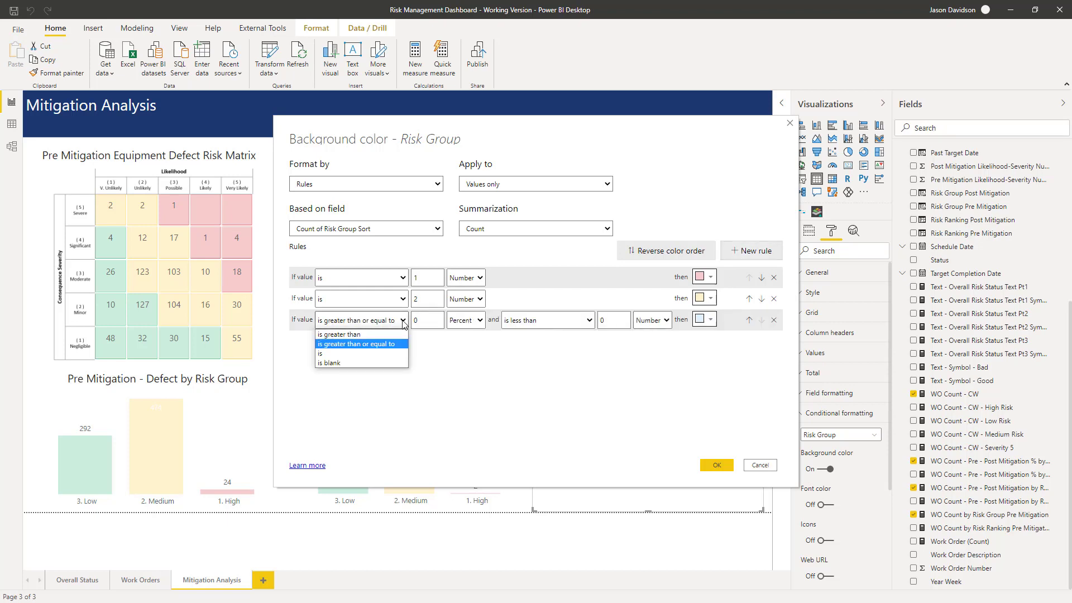
left_click(366, 353)
key("Tab")
type("3")
left_click(467, 320)
left_click(464, 338)
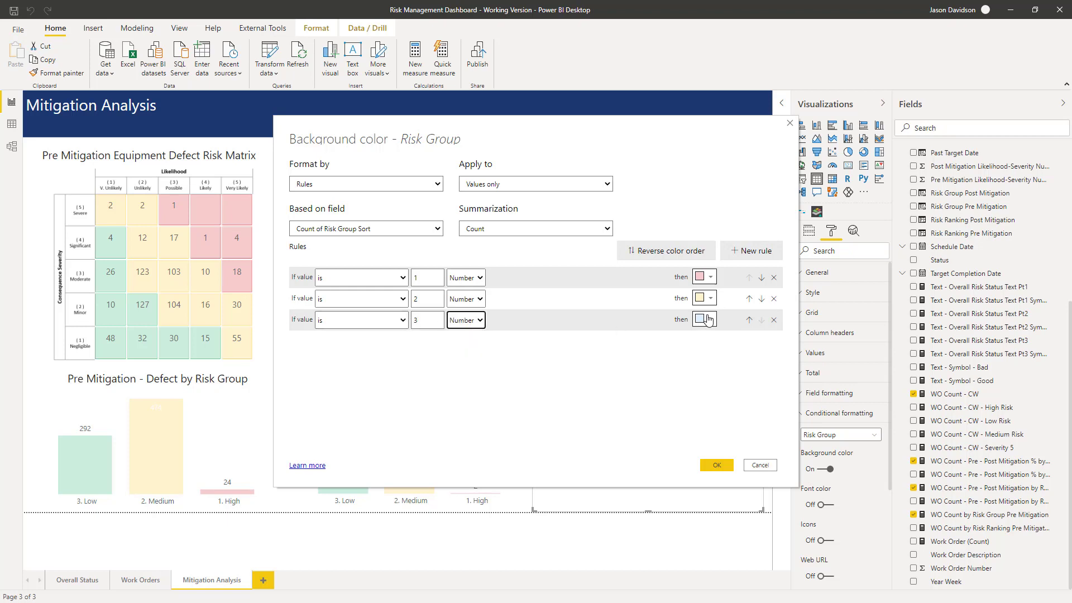
left_click(706, 319)
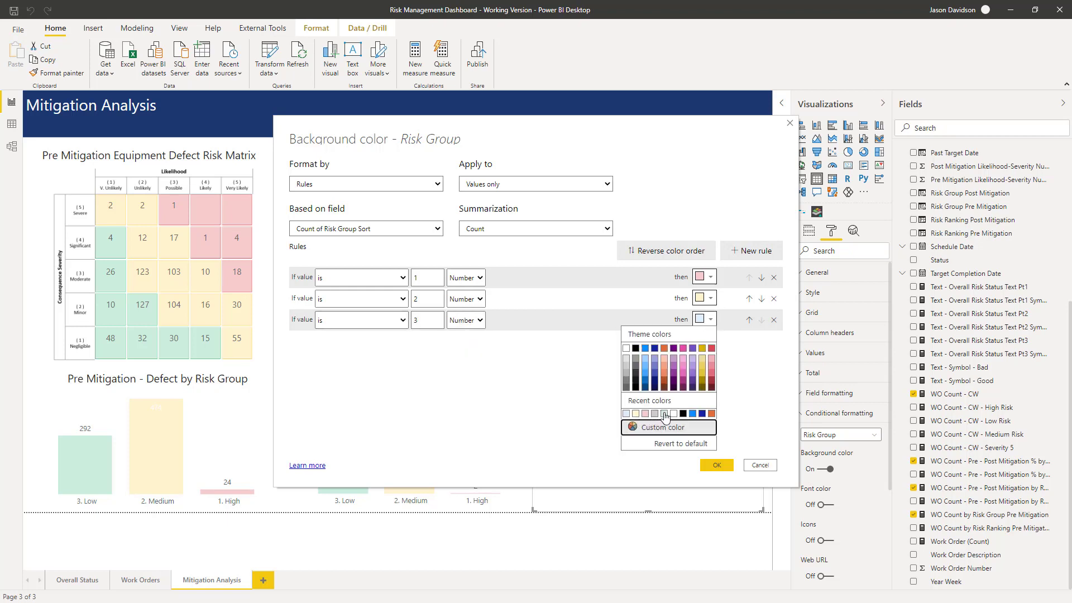
left_click(663, 414)
left_click(718, 465)
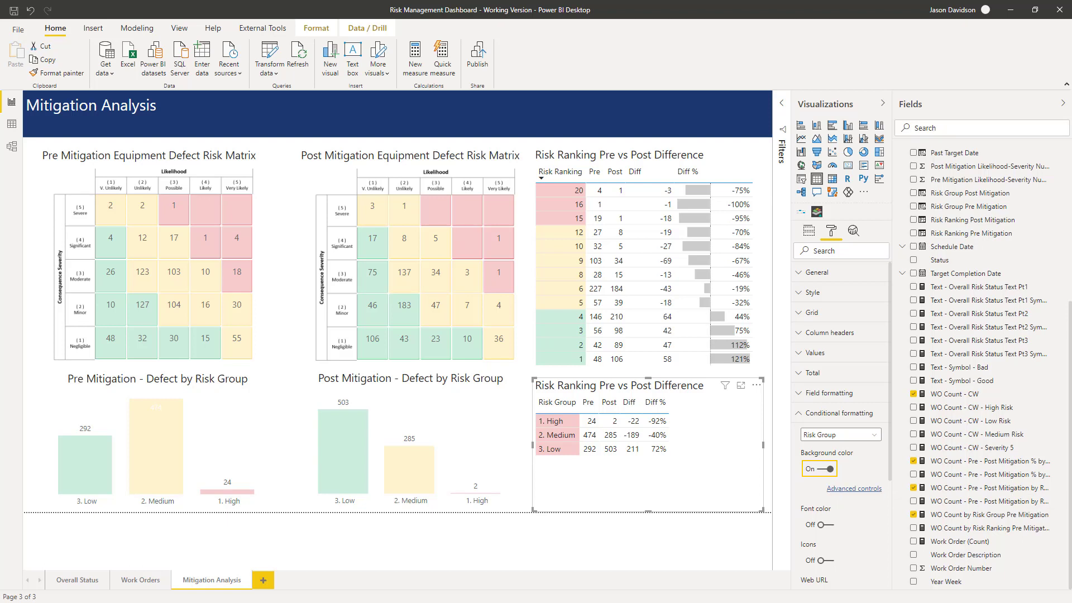
Step: Change the rules' Risk Group Sort summarization to Sum and reapply them
left_click(854, 489)
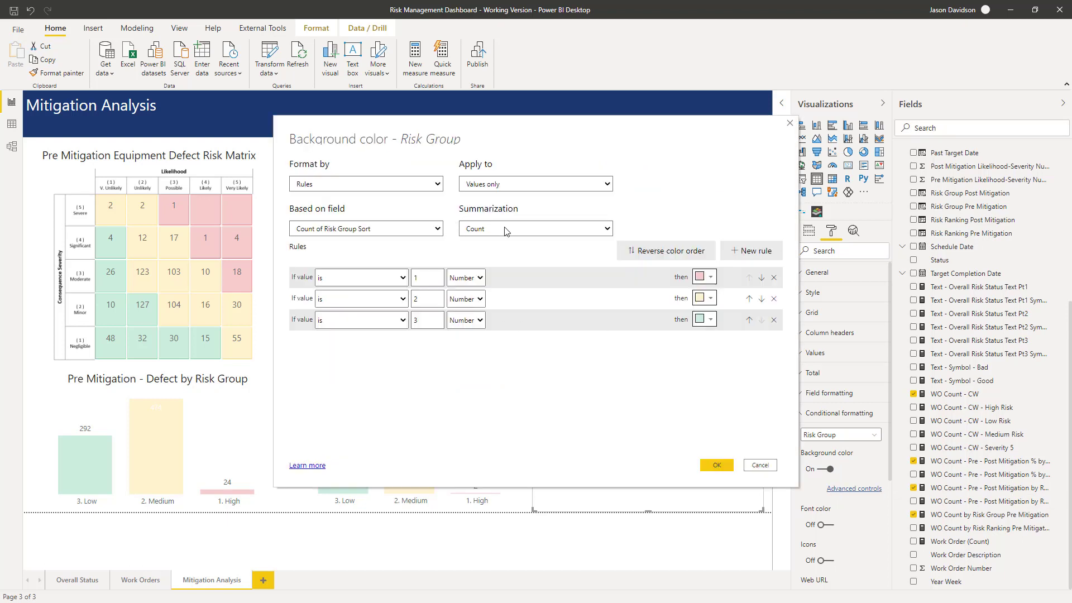
left_click(477, 229)
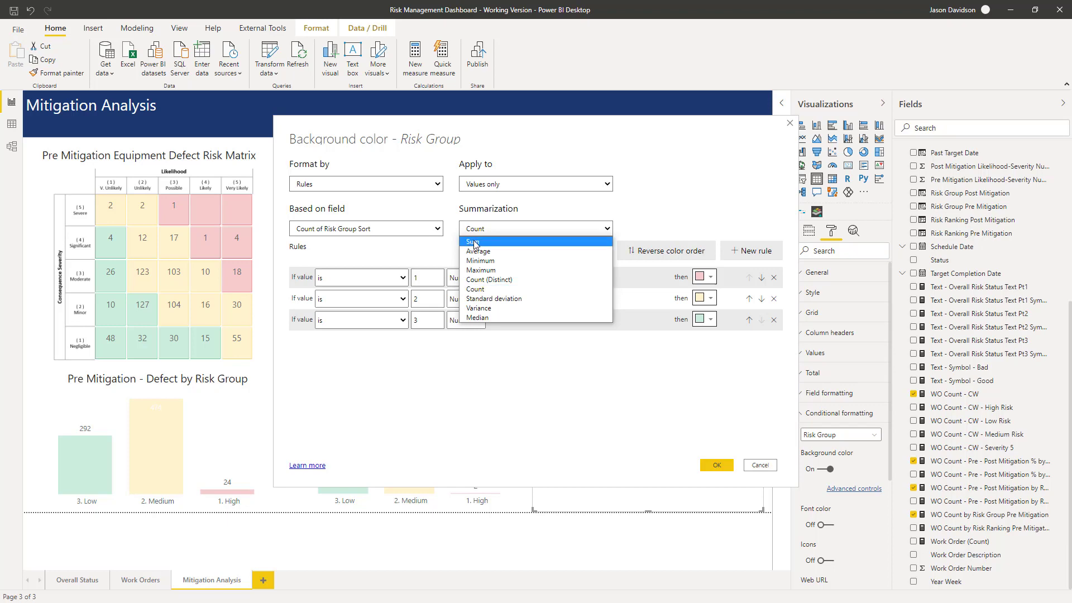
left_click(477, 243)
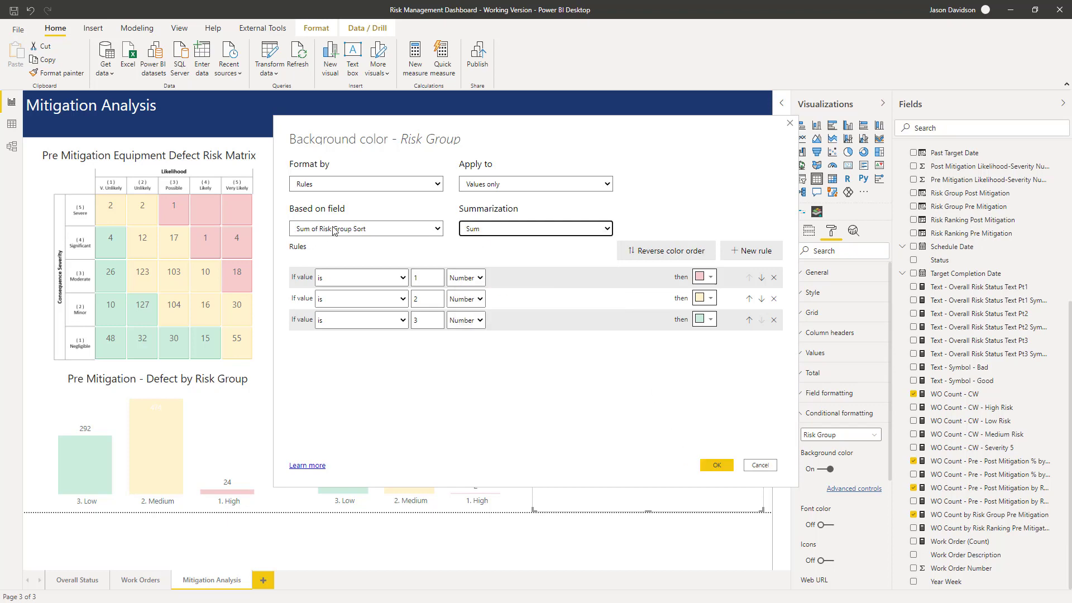
left_click(726, 467)
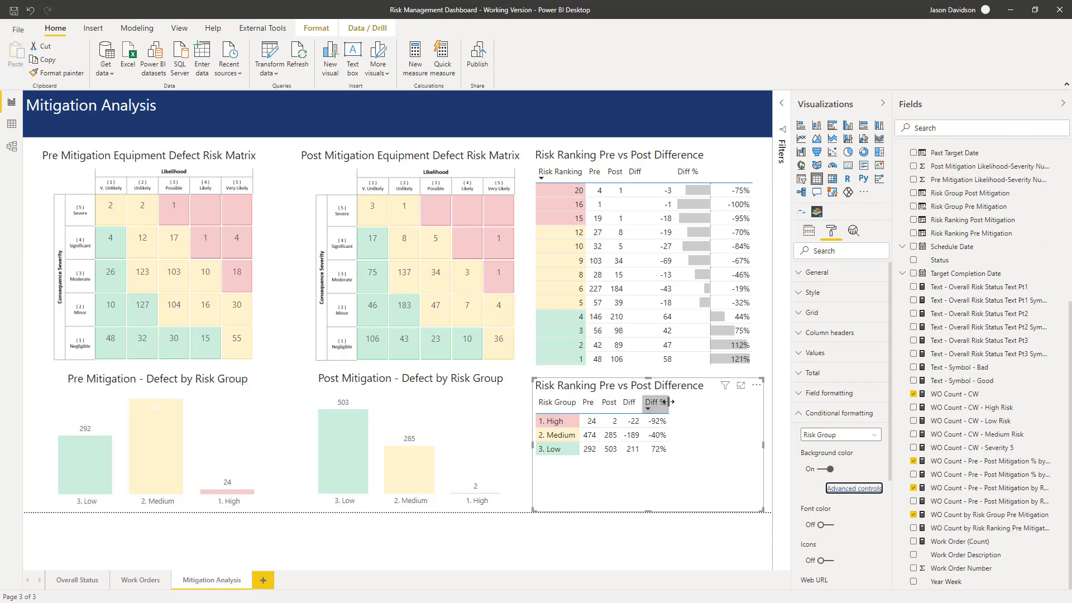
Step: Widen the Diff % column across the remaining width of the lower Risk Group table
left_click_drag(668, 402, 713, 403)
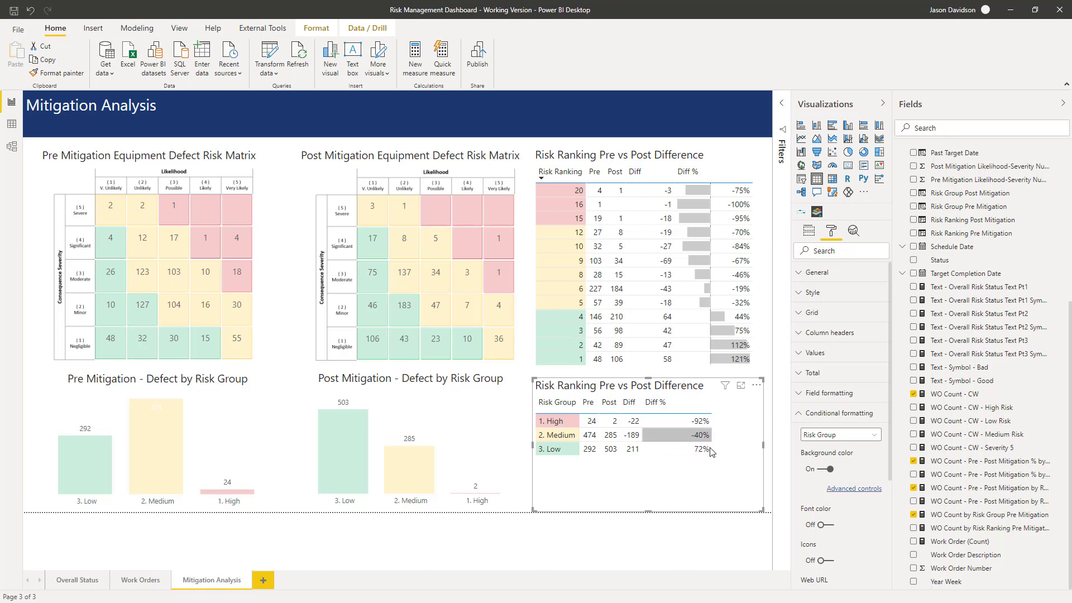
Step: Turn on Diff % data bars with grey positive bars, light grey negative bars and a set axis colour
left_click(874, 437)
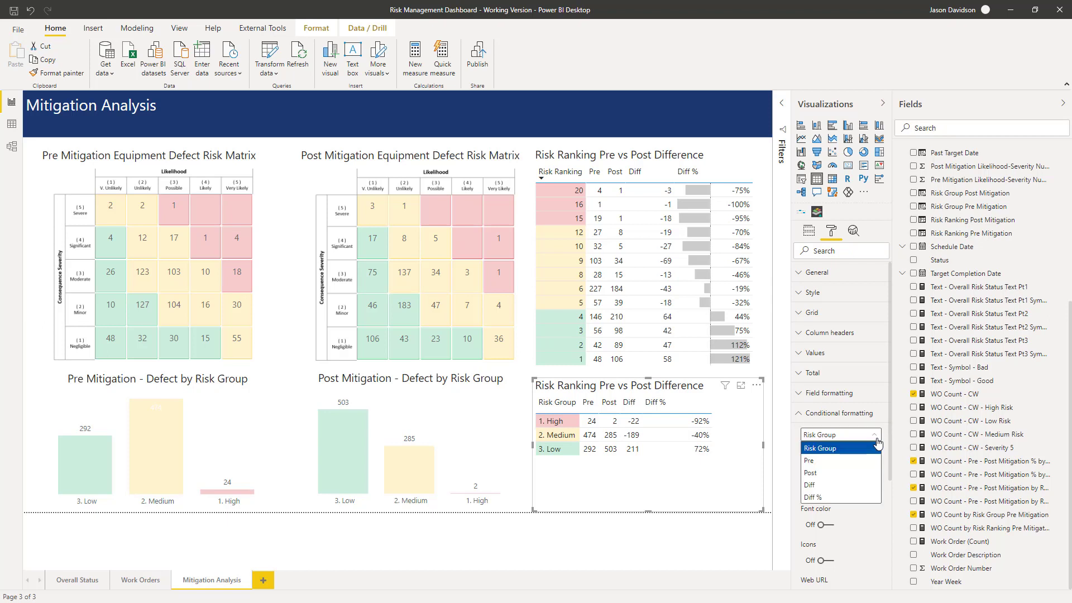
left_click(835, 497)
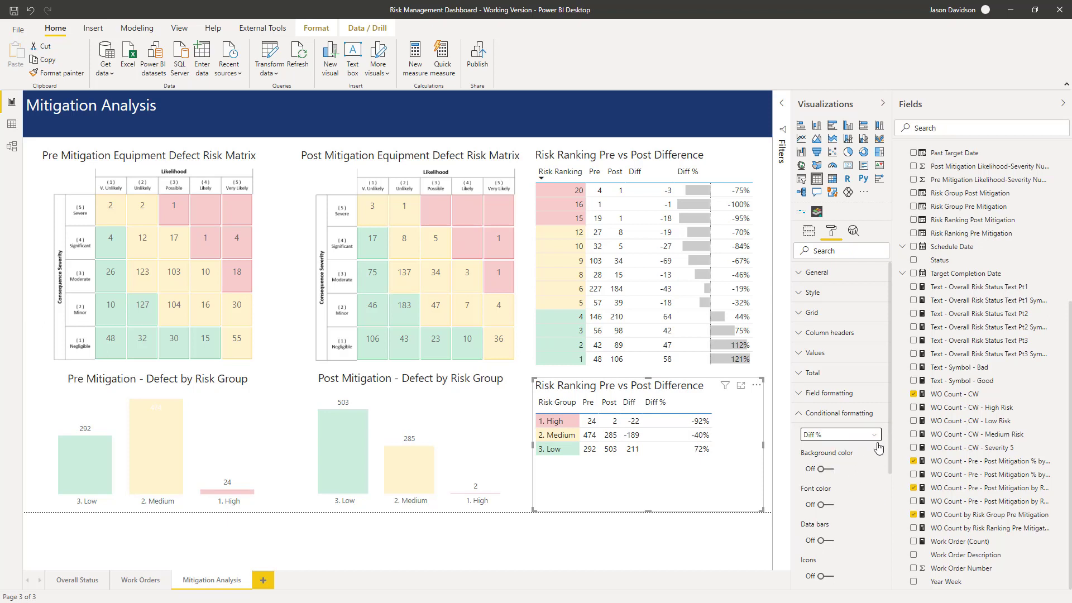
left_click(824, 541)
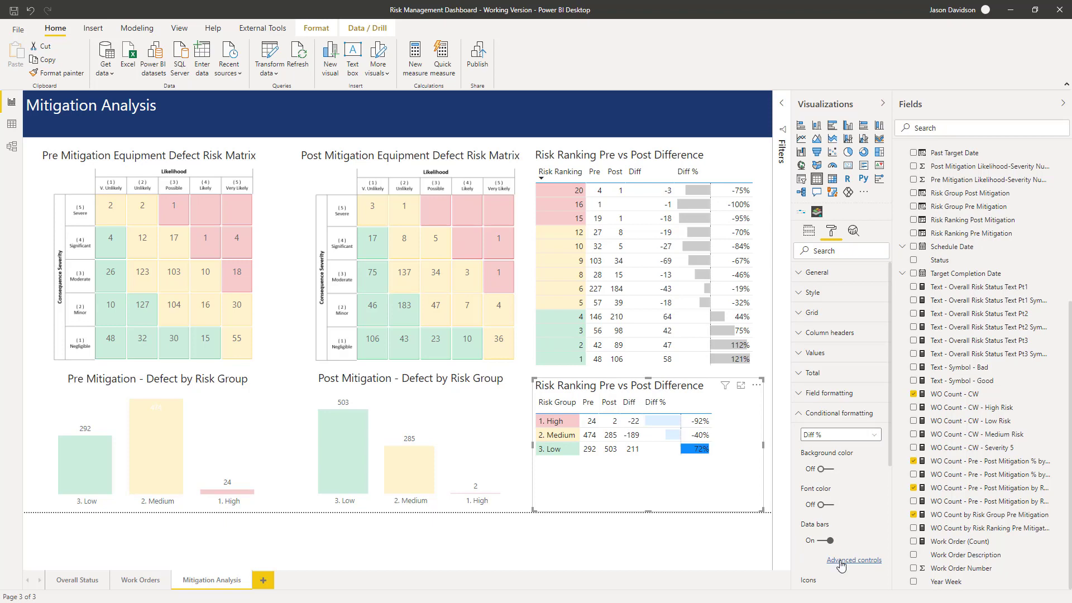
left_click(841, 561)
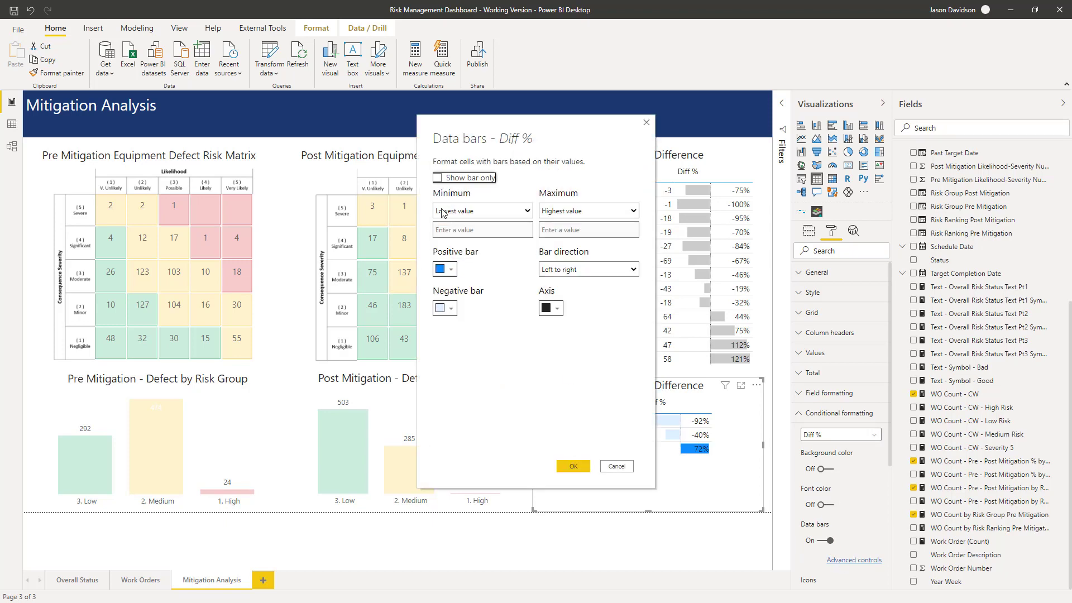
left_click(451, 270)
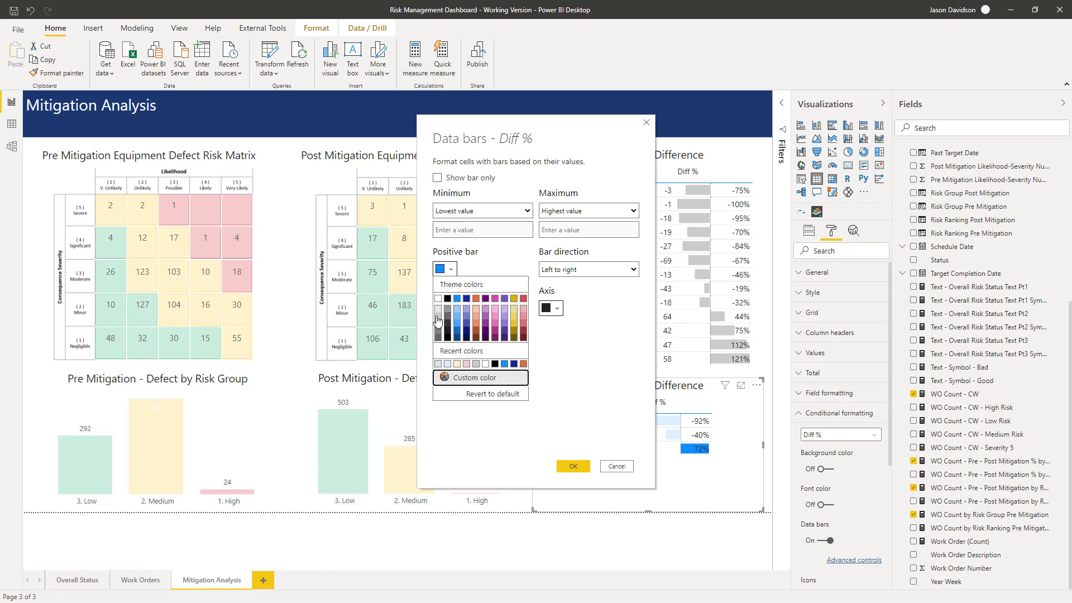
left_click(438, 321)
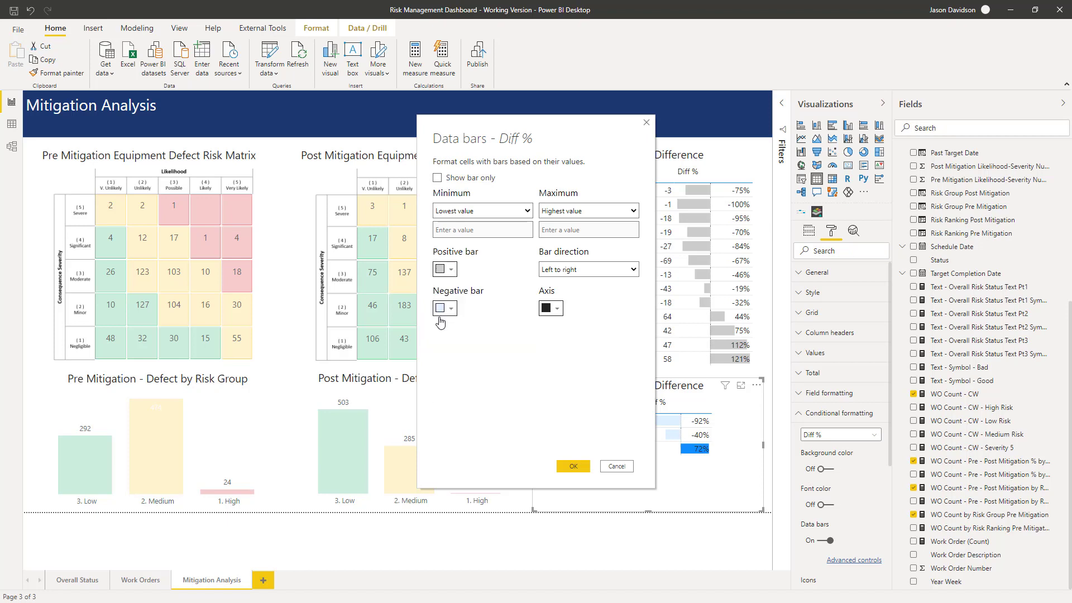
left_click(446, 308)
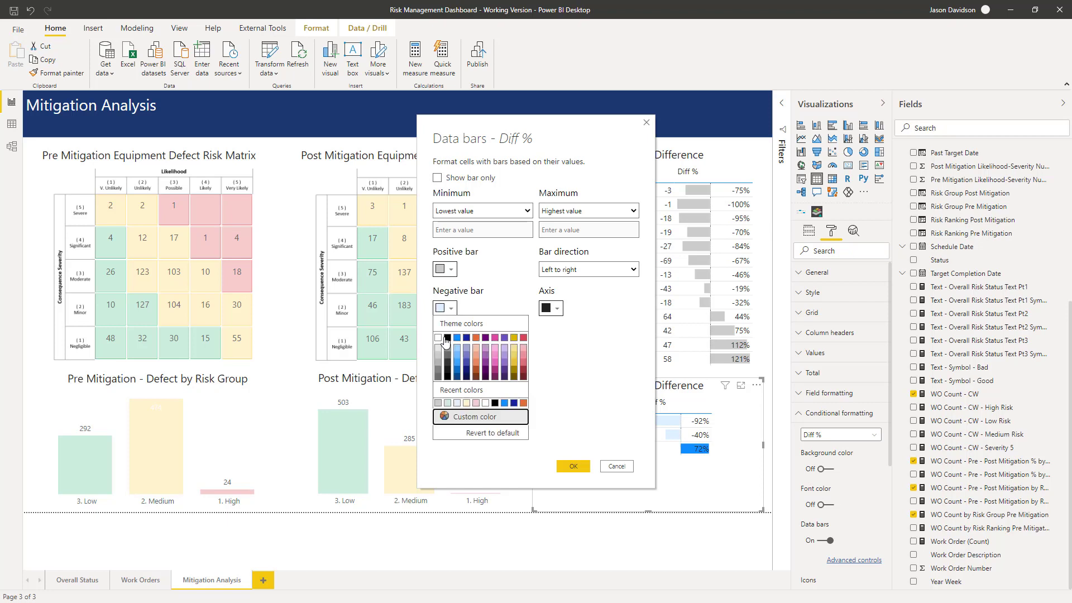
left_click(438, 357)
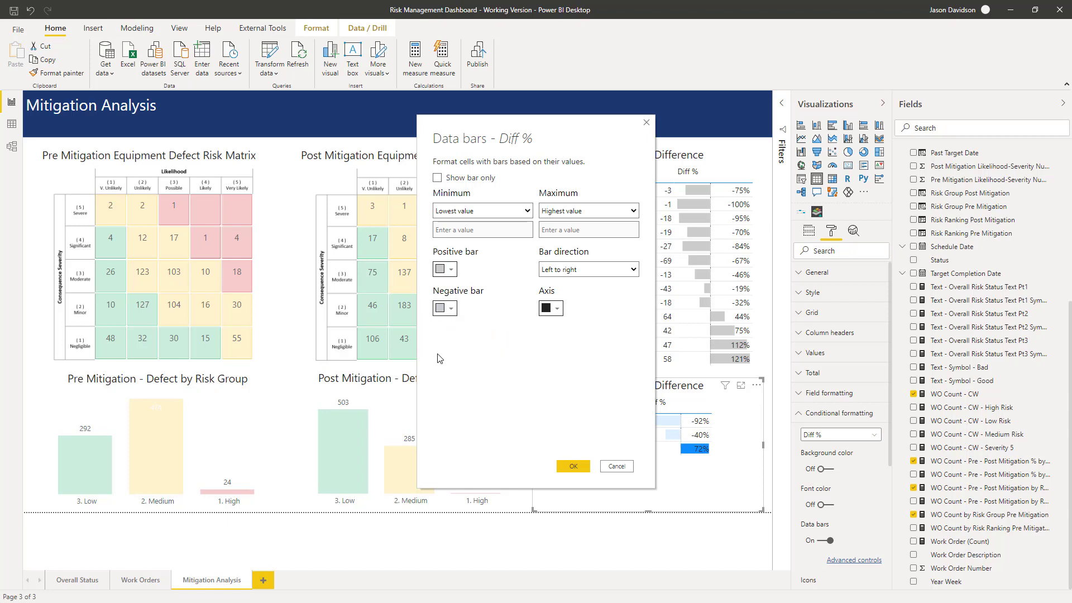
left_click(553, 309)
left_click(472, 338)
left_click(582, 467)
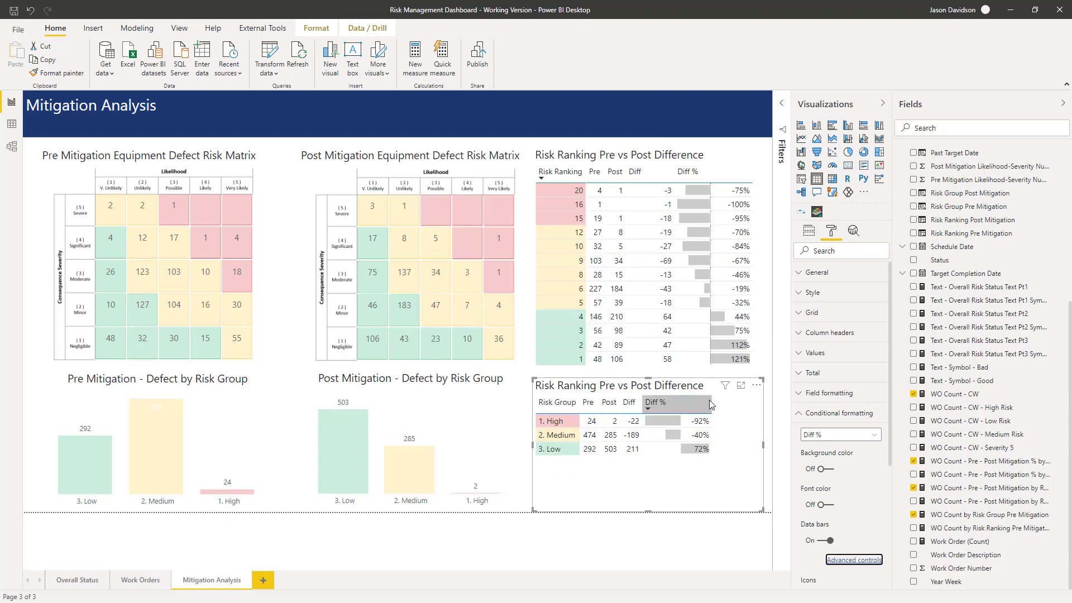
Step: Resize the Risk Group, Diff and Diff % columns so the bars fit, then sort by Diff
left_click_drag(711, 400, 744, 398)
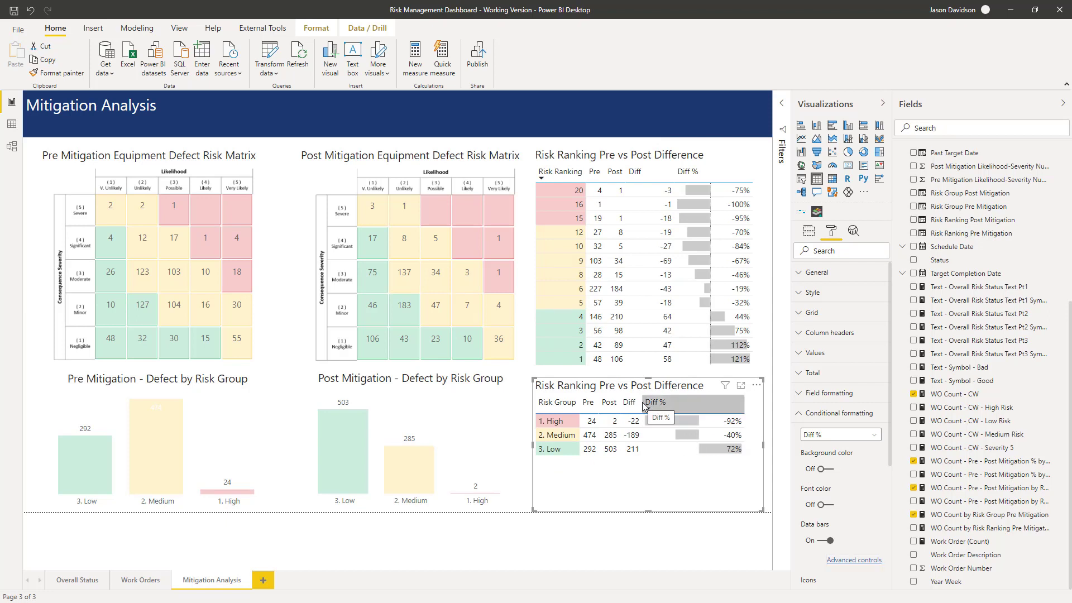
mouse_move(642, 402)
left_mouse_down()
mouse_move(717, 406)
mouse_move(657, 409)
left_mouse_up()
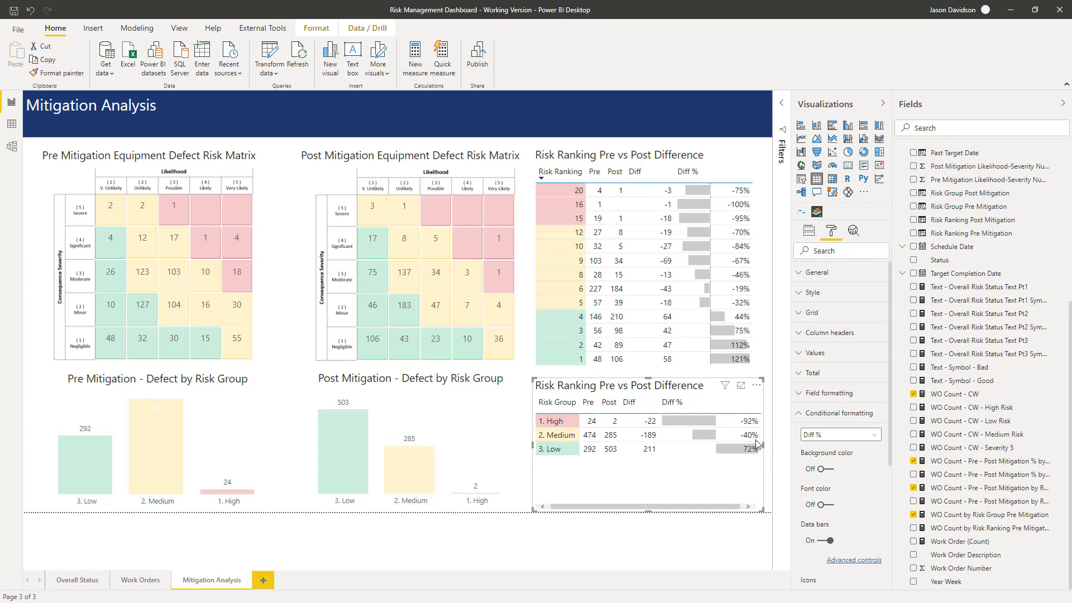
mouse_move(763, 444)
left_mouse_down()
mouse_move(736, 442)
mouse_move(763, 439)
left_mouse_up()
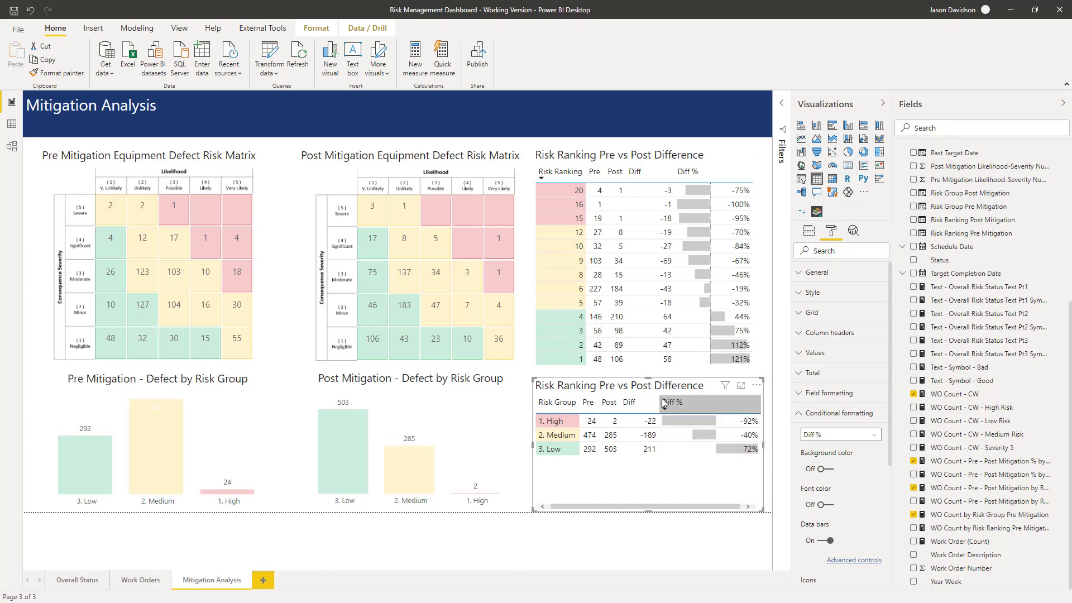
mouse_move(658, 401)
left_mouse_down()
mouse_move(673, 401)
mouse_move(649, 401)
left_mouse_up()
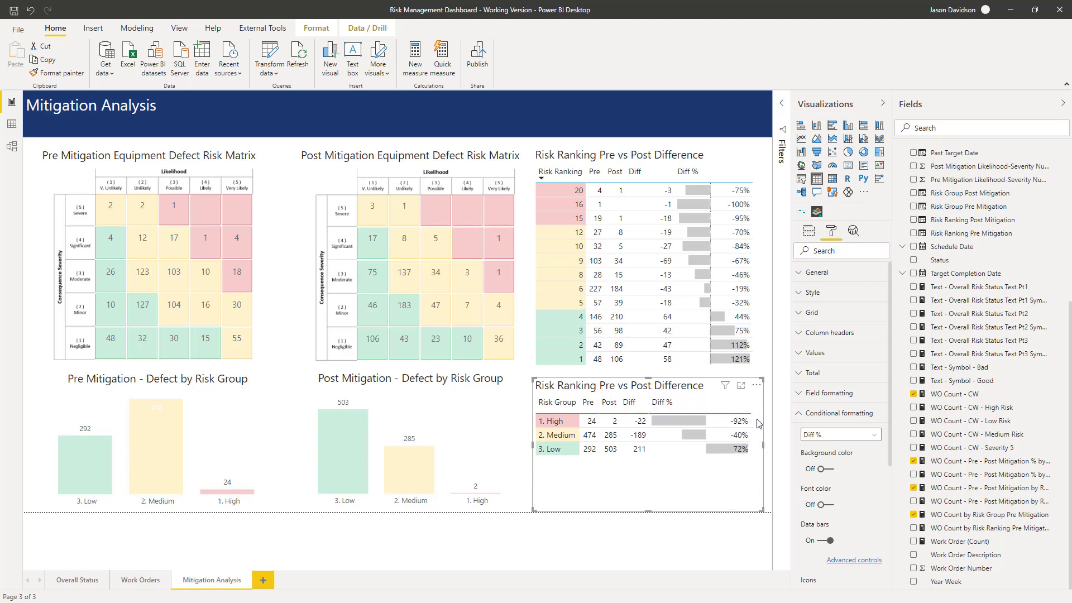
left_click_drag(749, 408, 713, 407)
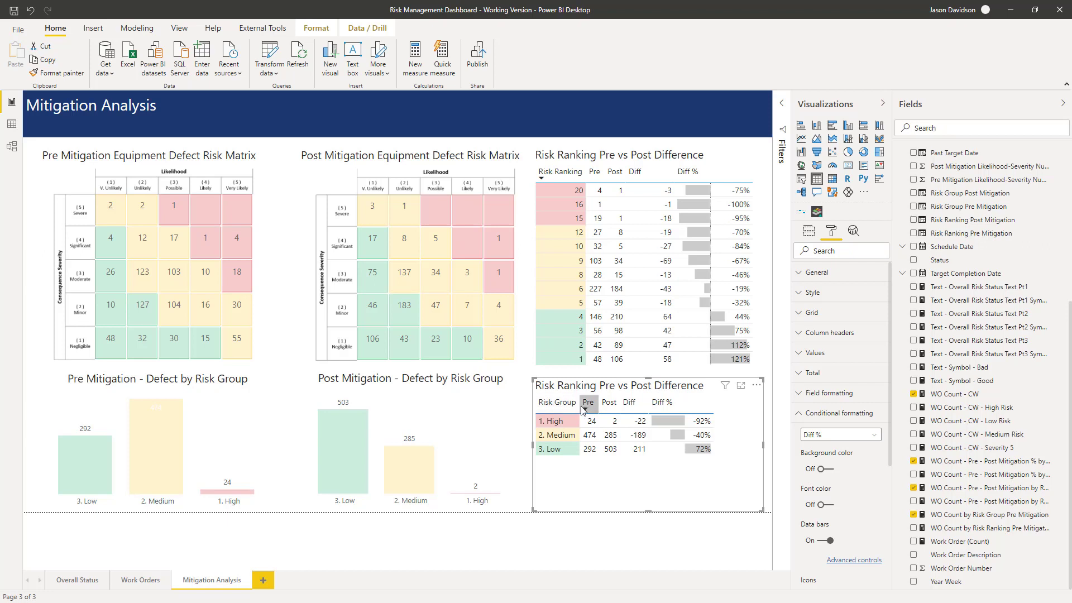
left_click_drag(580, 406, 590, 406)
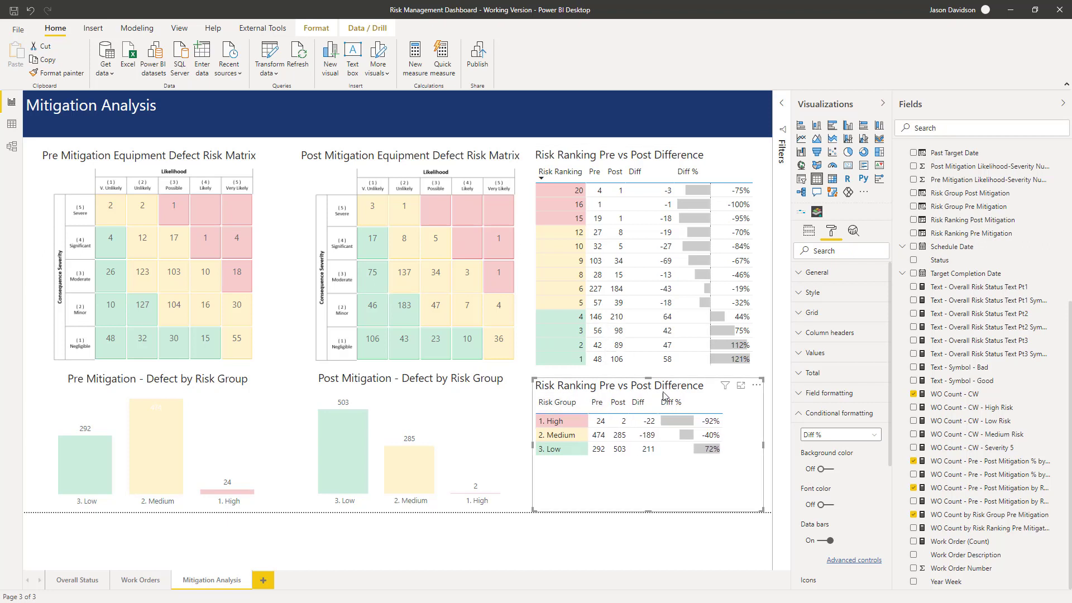
left_click(638, 403)
Step: Replace 'Ranking' with 'Group' in the lower table's title text
left_click(798, 413)
left_click(805, 440)
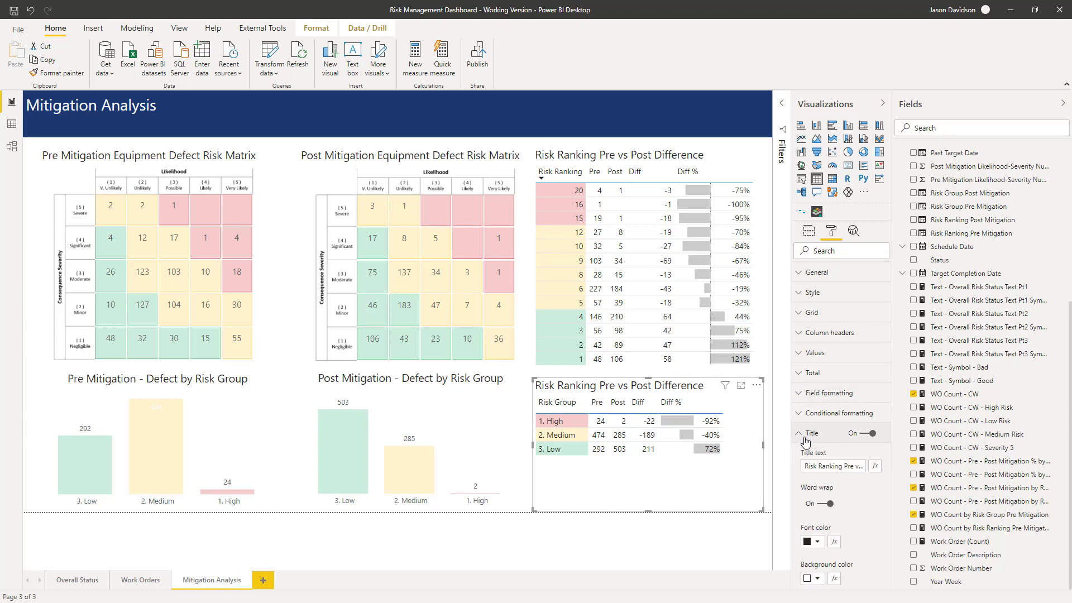
left_click(857, 467)
key("End")
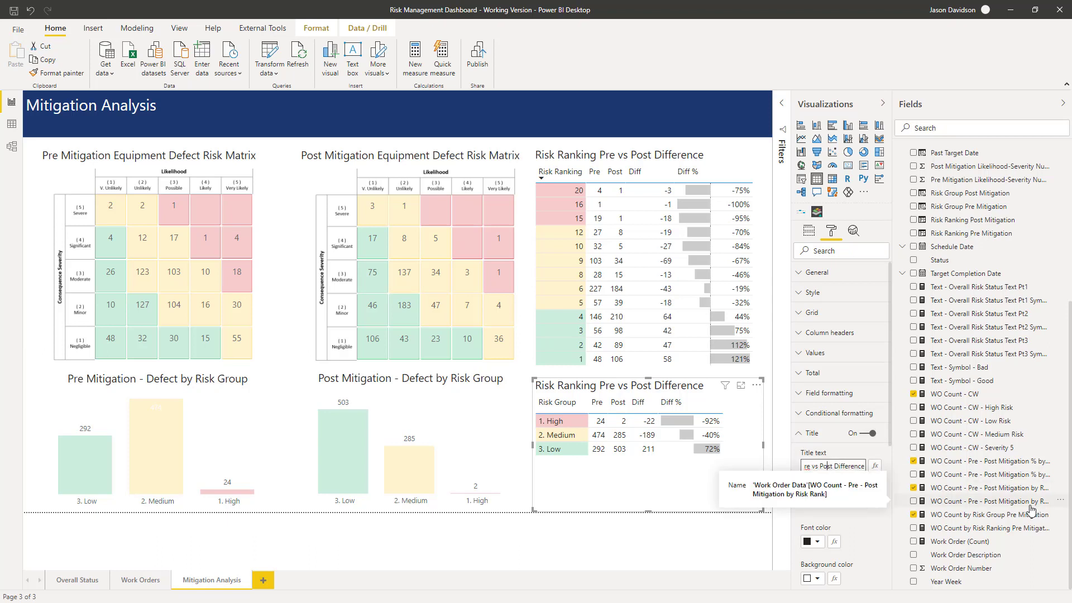
key("Home")
key("Delete")
key("Delete")
key("Delete")
key("Delete")
key("Delete")
key("Delete")
key("Delete")
key("Delete")
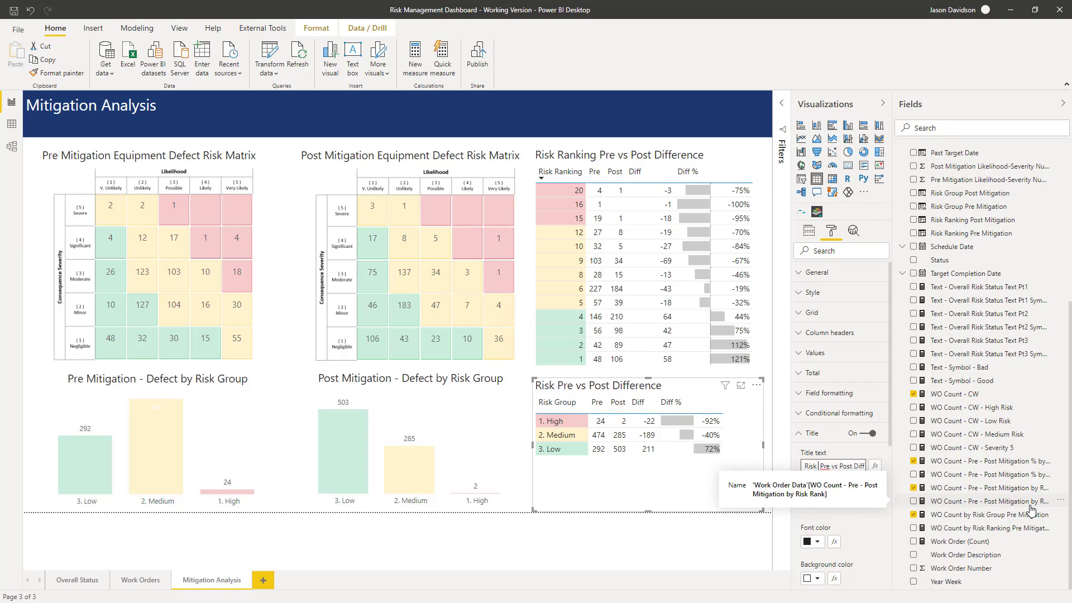
type("Group")
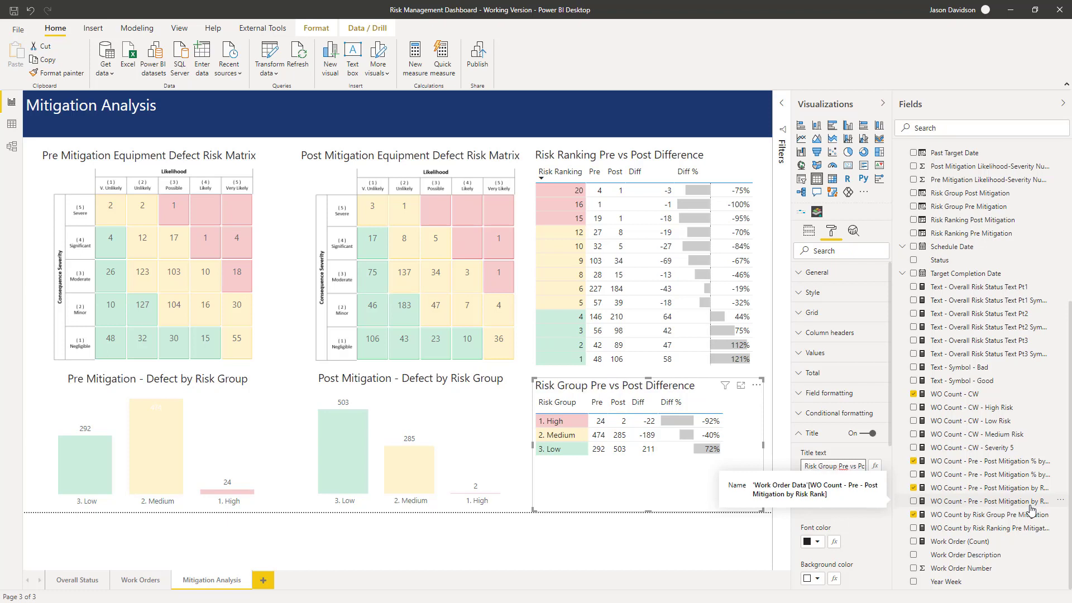
left_click(491, 540)
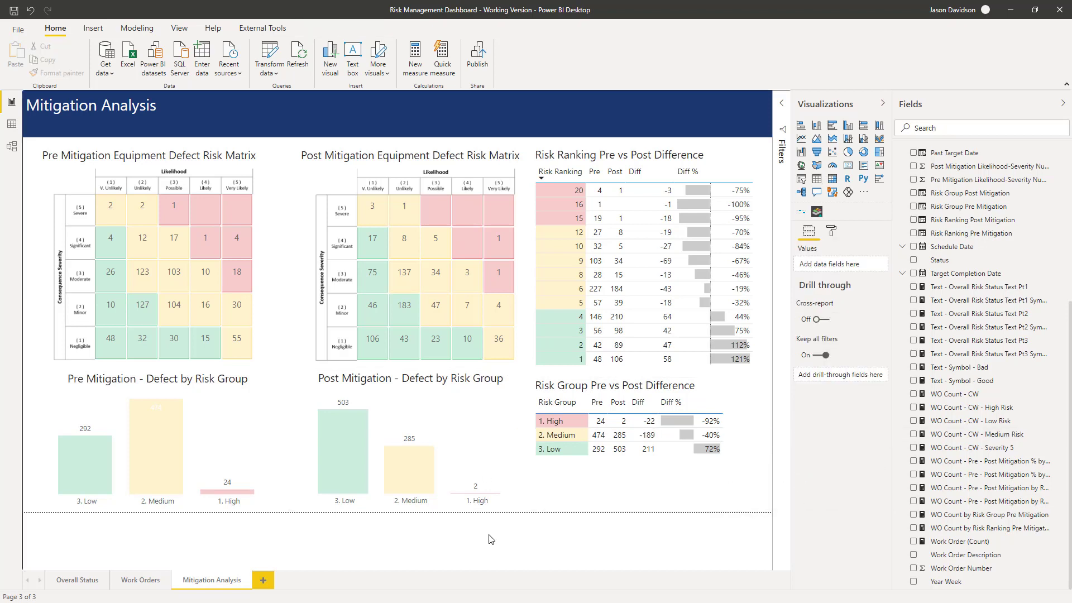